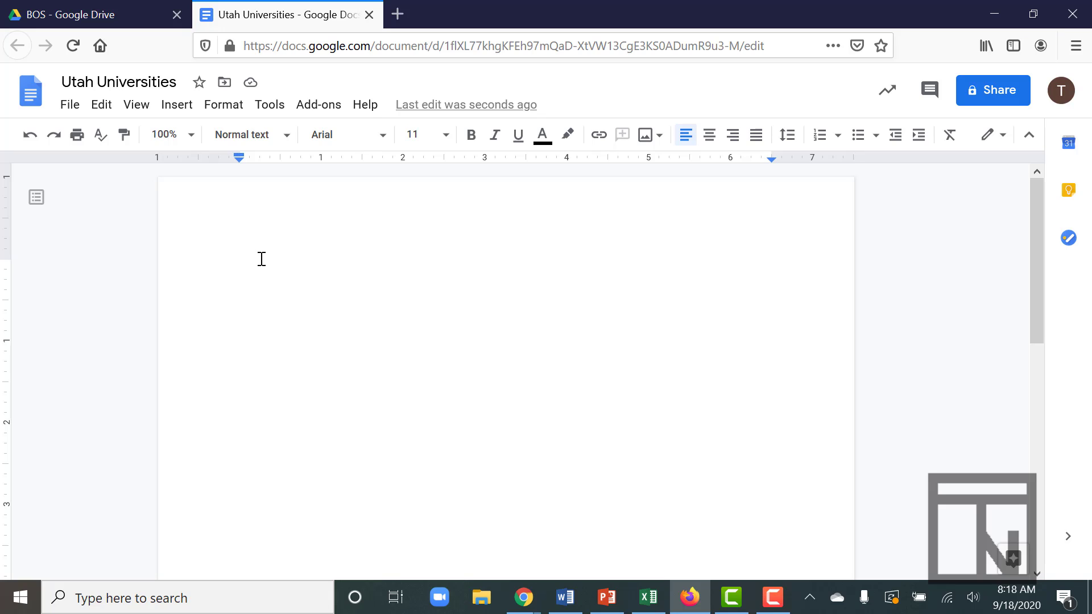
Insert a table with 3 columns and 12 rows into the blank document.
click(178, 106)
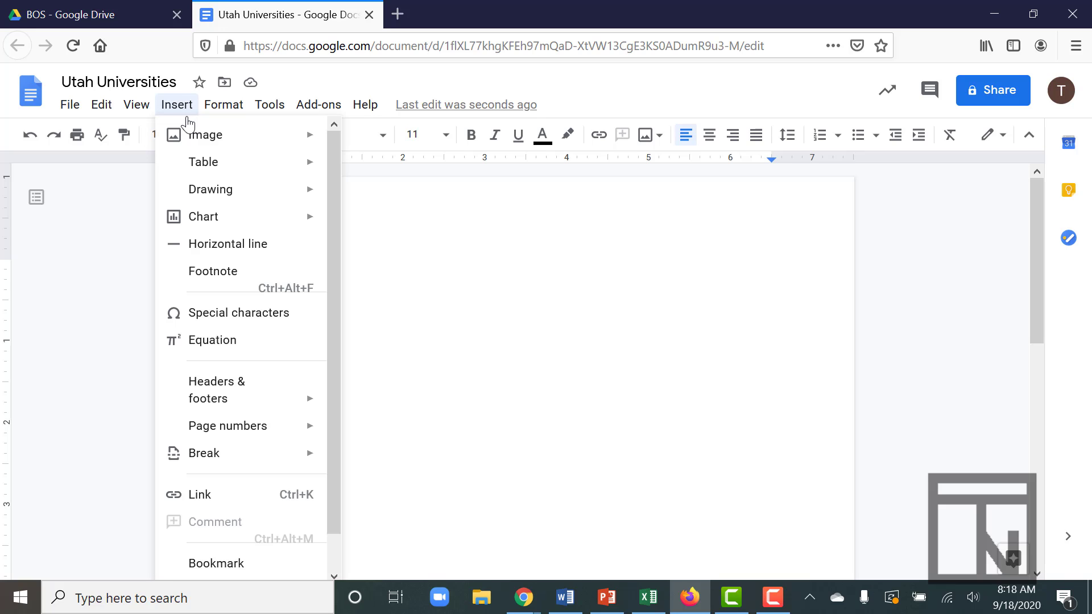
mouse_move(239, 166)
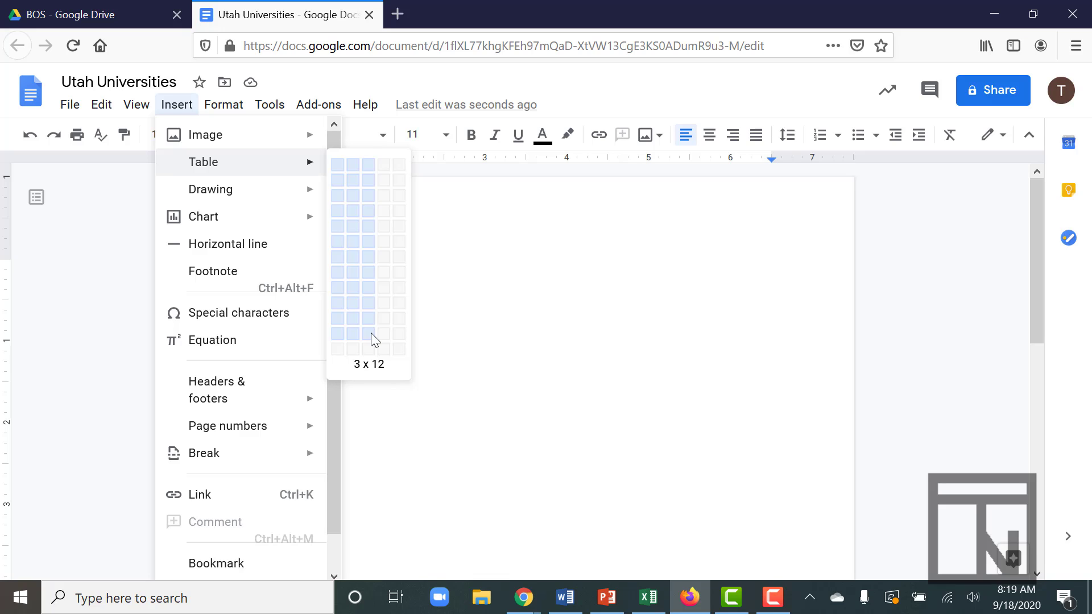
click(373, 339)
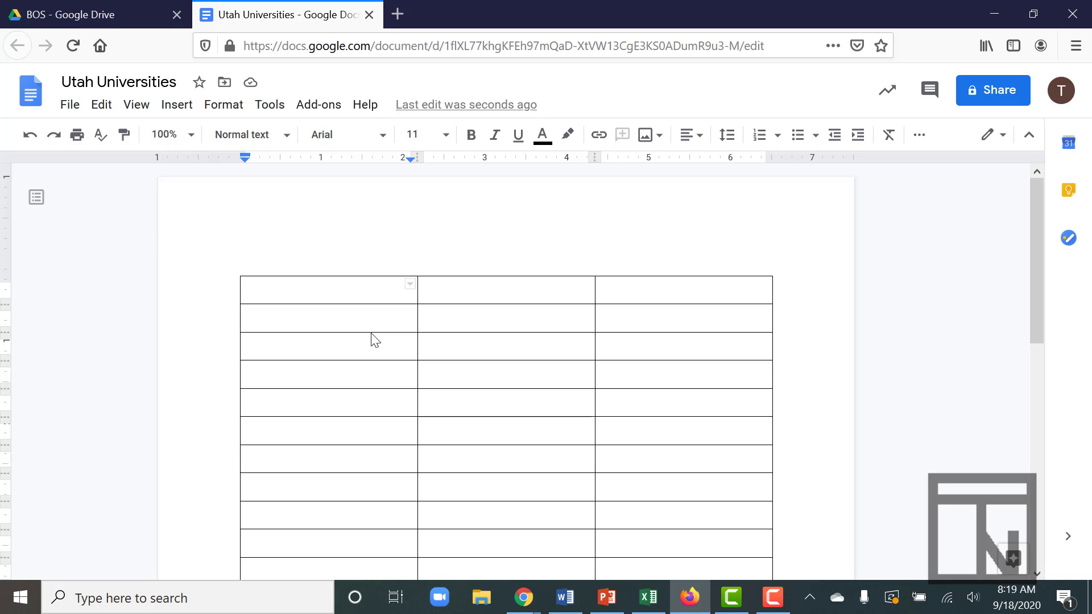
click(451, 340)
click(446, 395)
click(298, 290)
key(Tab)
key(Tab)
key(Tab)
key(Tab)
key(Tab)
key(Tab)
key(Tab)
key(Tab)
key(Tab)
Enter the column headings College or University, Logo and Link in the table's first row.
click(298, 291)
text(Co)
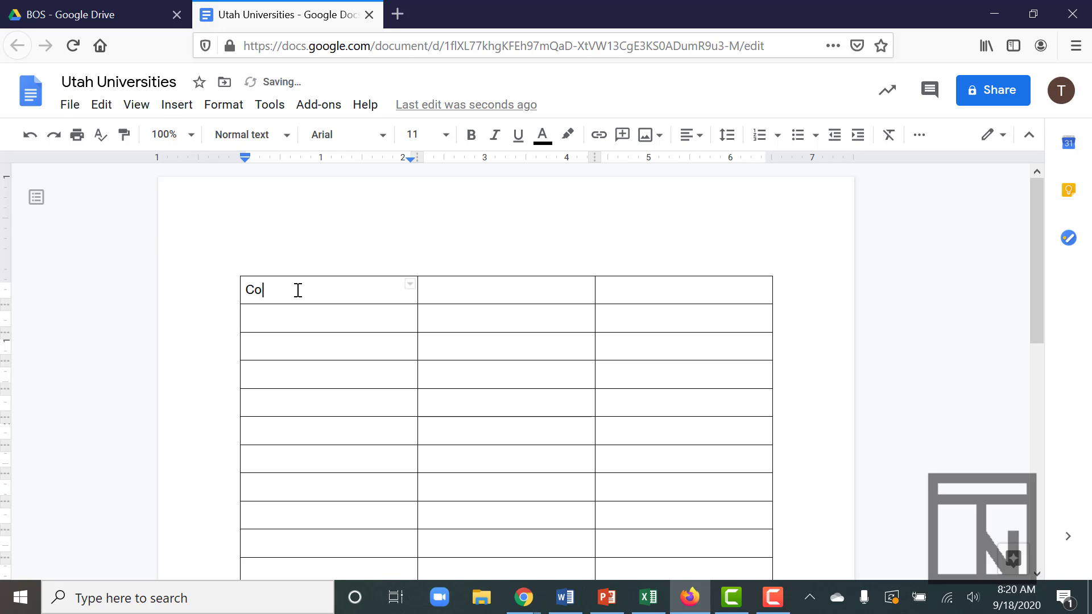
text(llege or University)
key(Tab)
text(Logo)
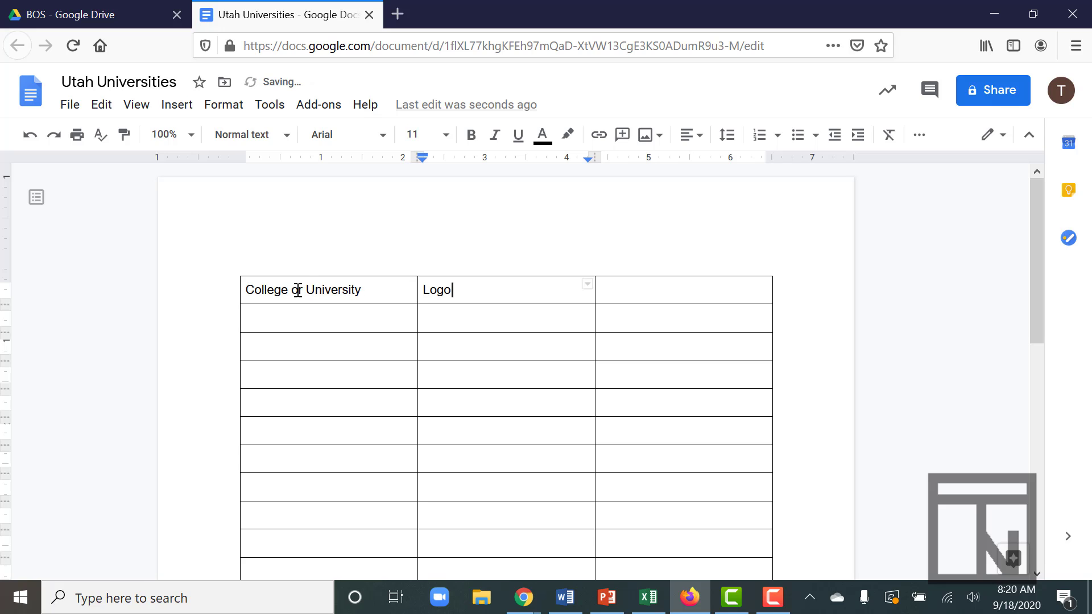
key(Tab)
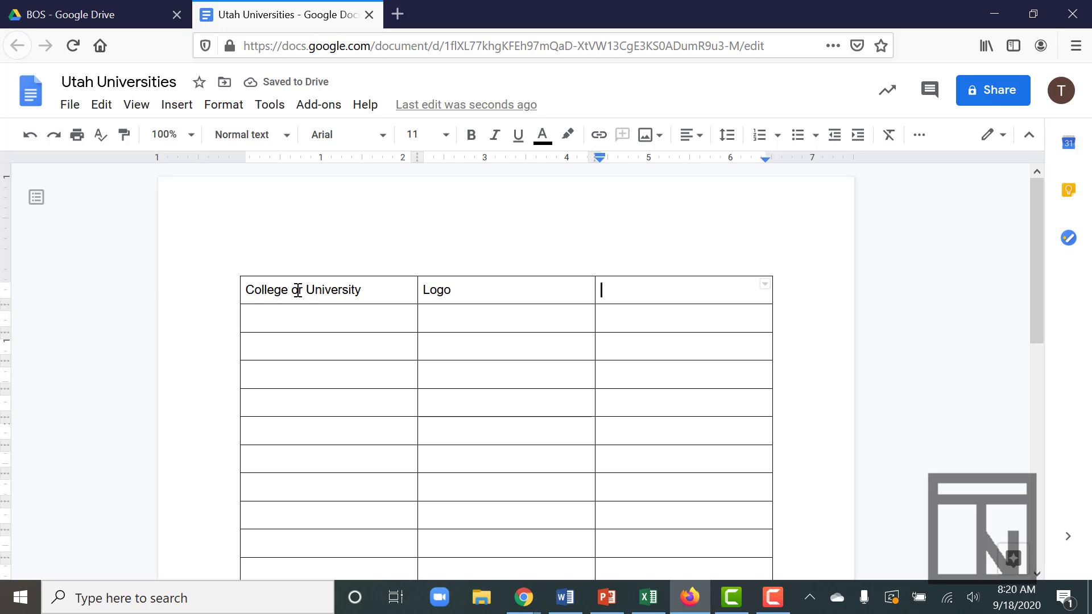
text(Link)
key(Tab)
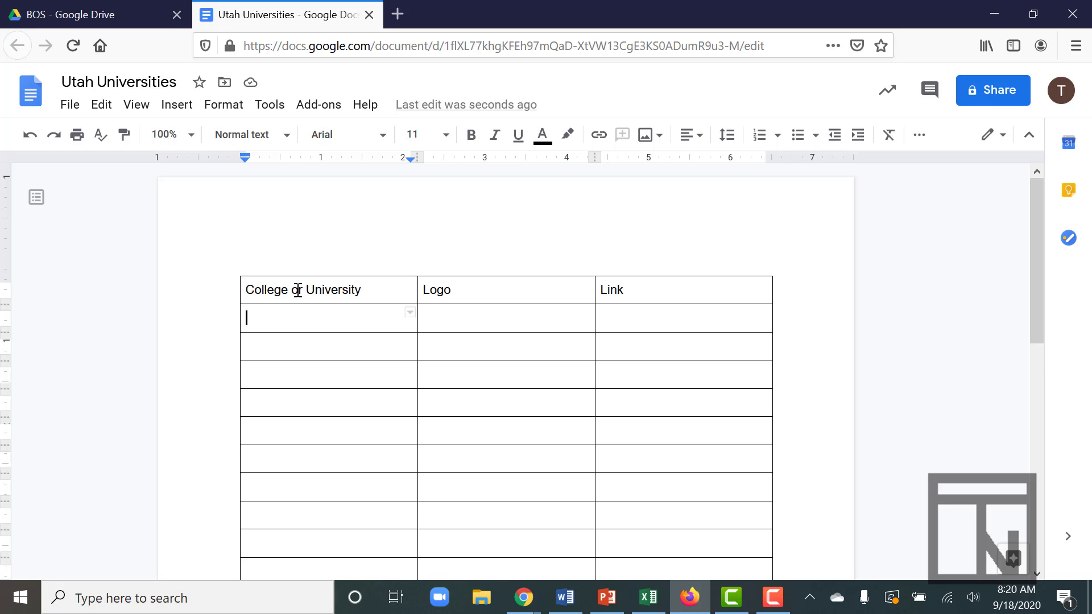
Fill the first column below the heading with Utah State University, Weber State University, The University of Utah, Salt Lake Community College and Westminster College.
scroll(298, 290, down, 3)
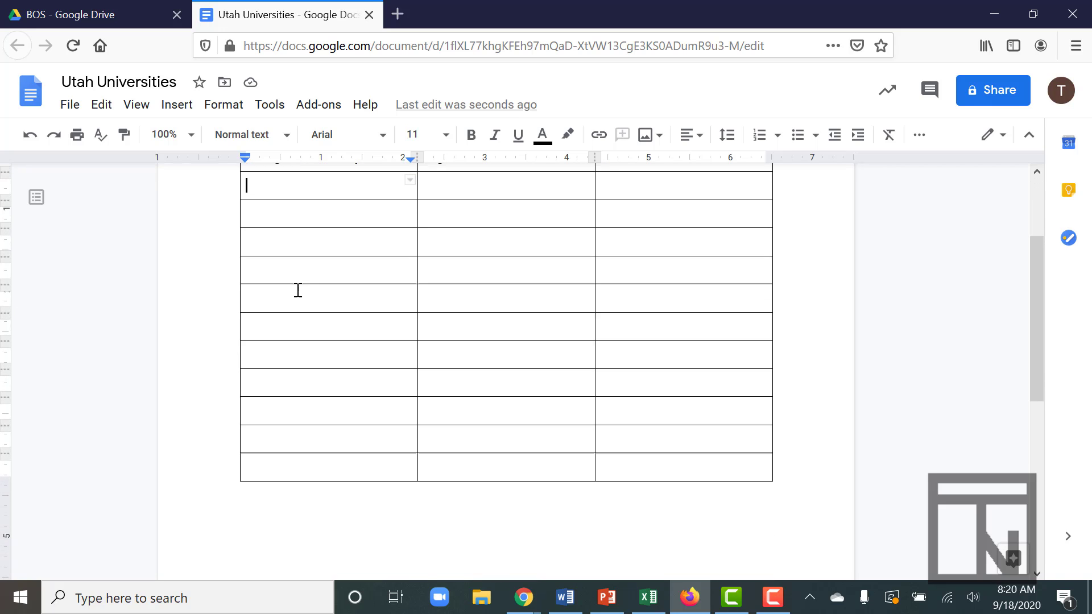
scroll(297, 290, up, 1)
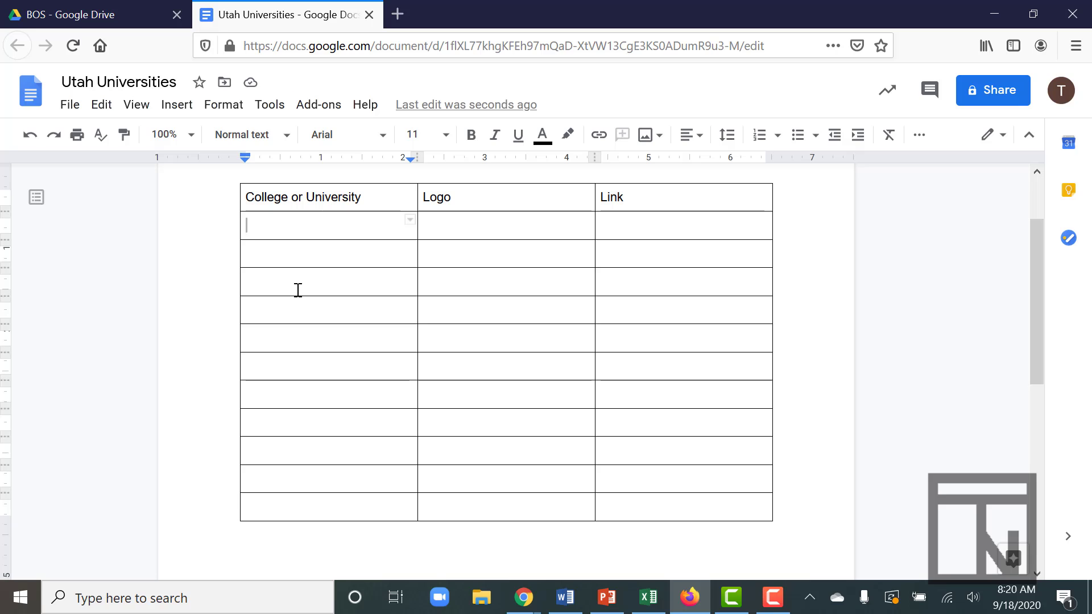
text(Utah State University)
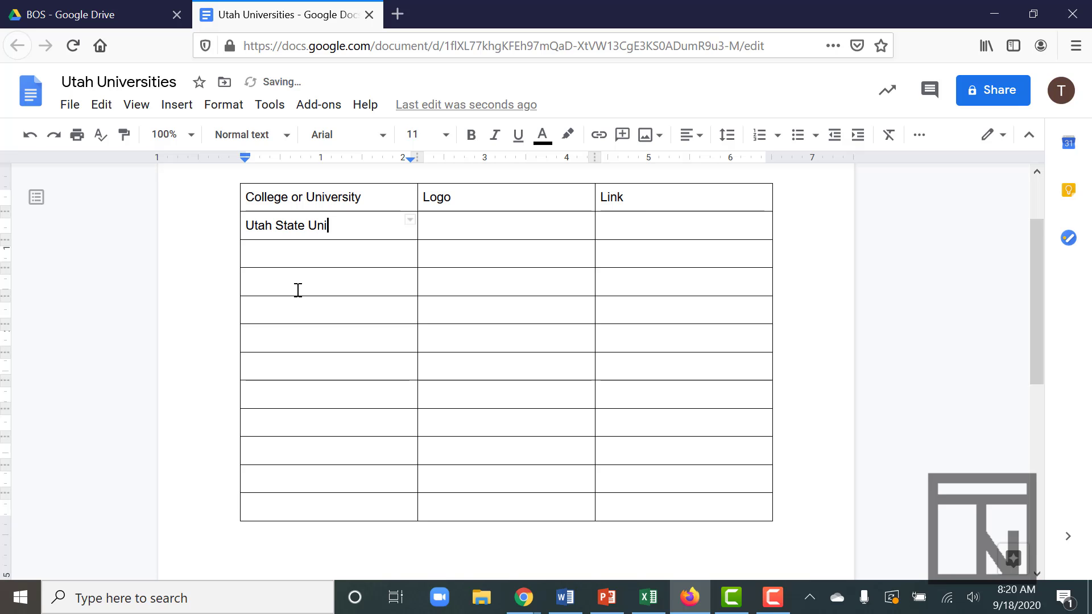
key(Down)
text(Weber State University)
key(Down)
text(The University of Utah)
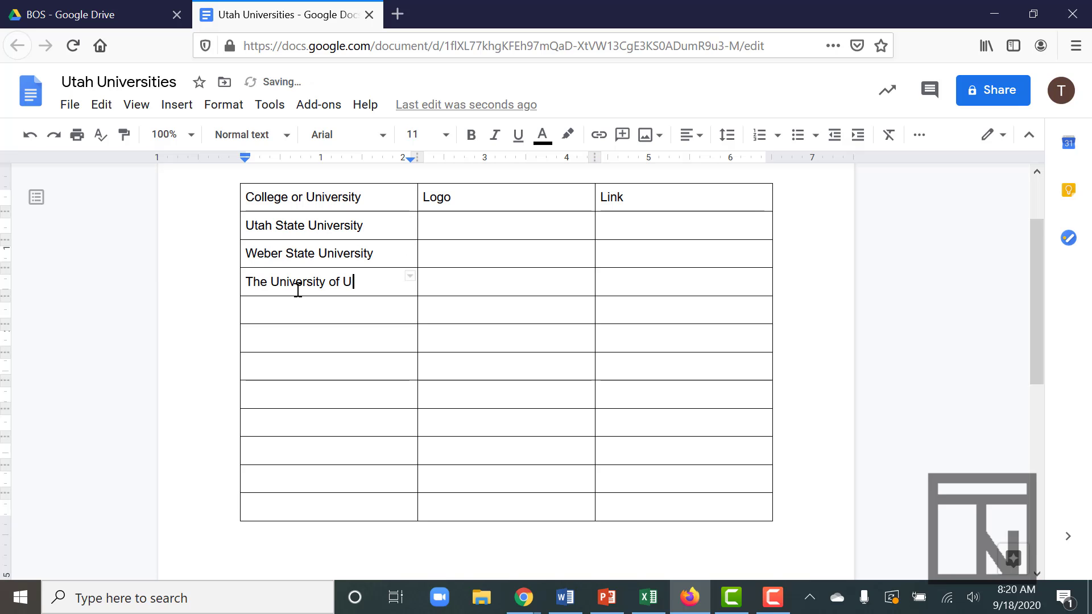
key(Down)
text(Salt Lake Community College)
key(Down)
text(Westminster College)
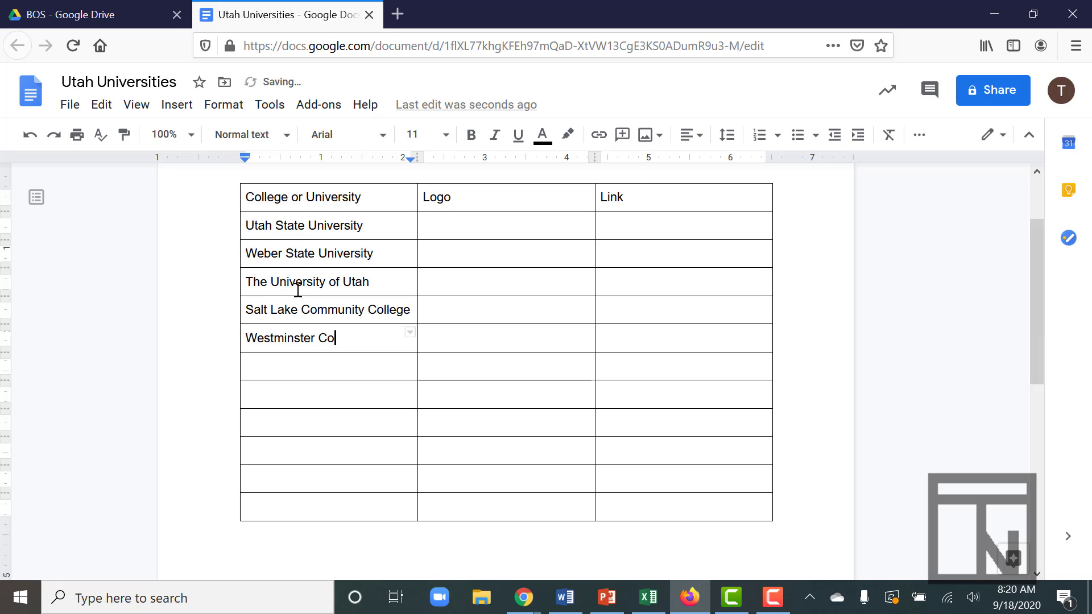
Continue the first column with Utah Valley University, Brigham Young University, Snow College, Southern Utah University, Dixie State University and Western Governors University.
key(Down)
text(Utah Valley University)
key(Down)
text(Brigham Young University)
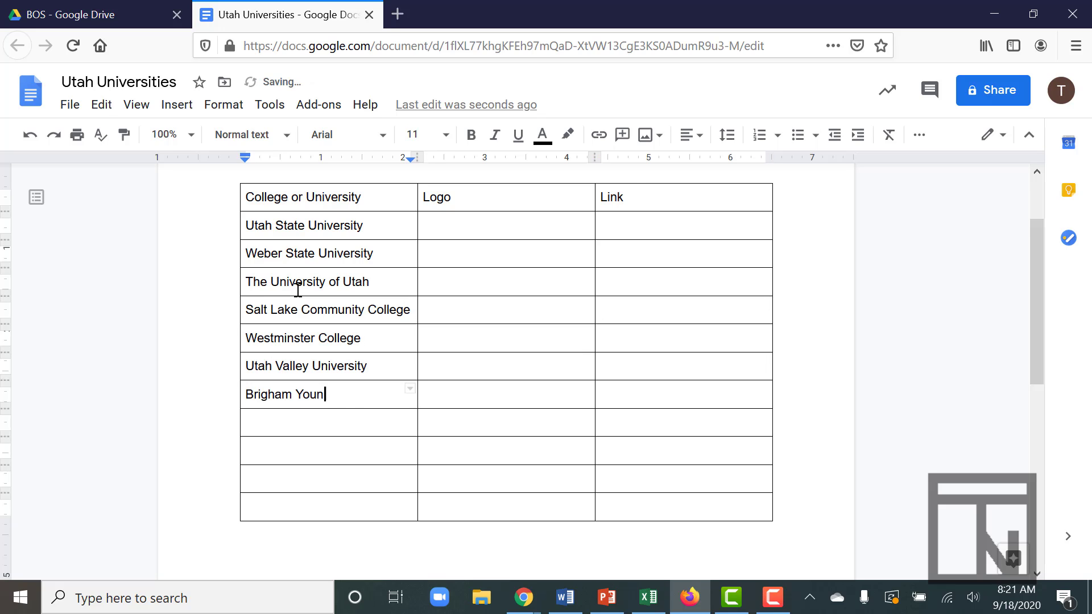
key(Down)
text(Snow College)
key(Down)
text(Southern Utah University)
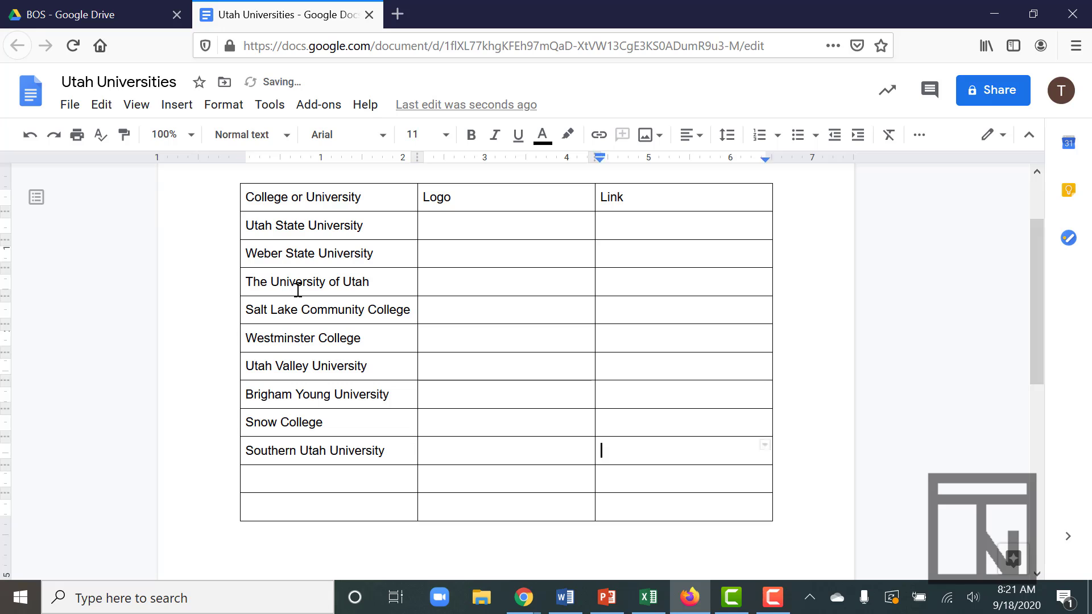
key(Down)
text(Dixie State University)
key(Tab)
text(Western Governors University)
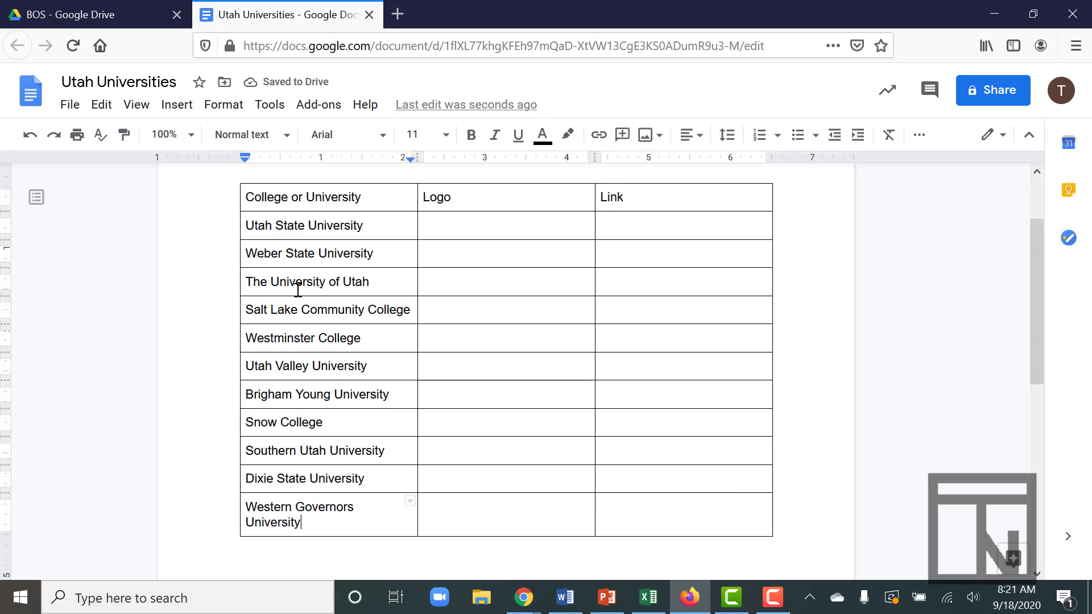
Format the text of the table's heading row as bold, centered and font size 14.
click(455, 231)
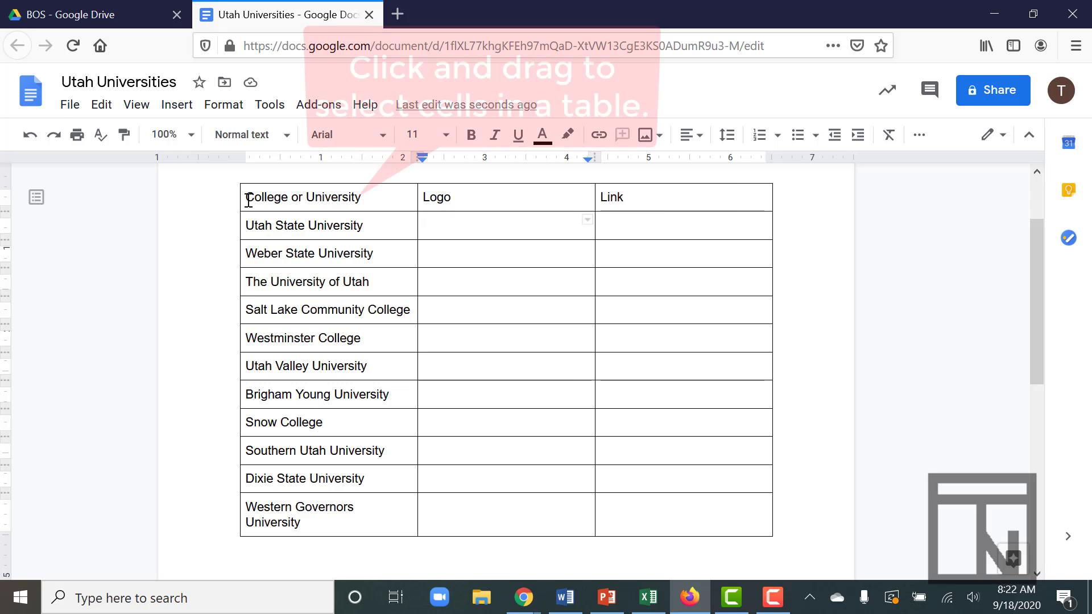
click(249, 200)
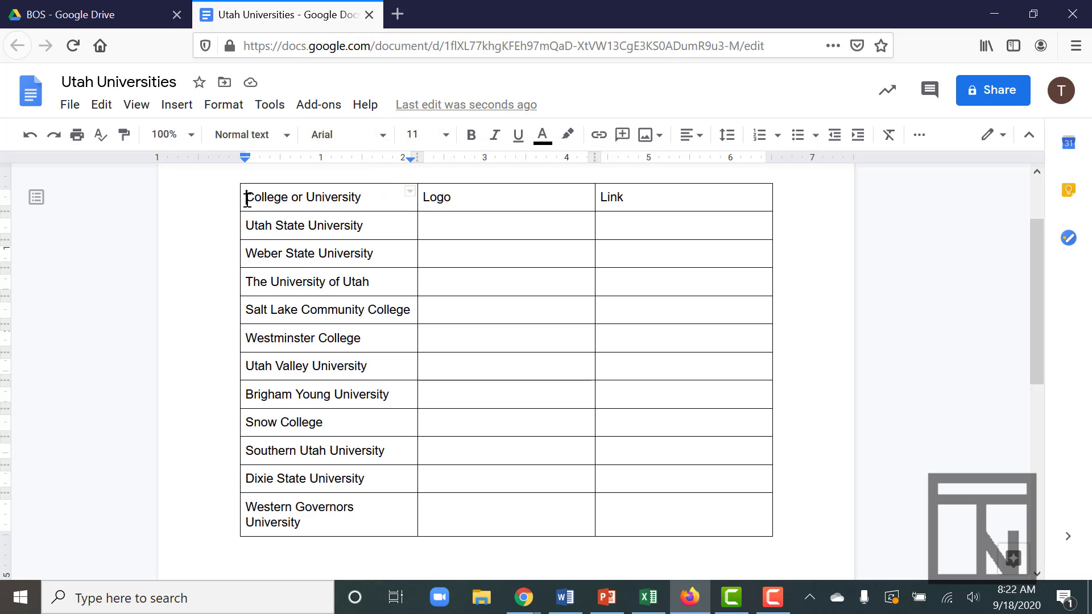
drag(248, 201, 662, 195)
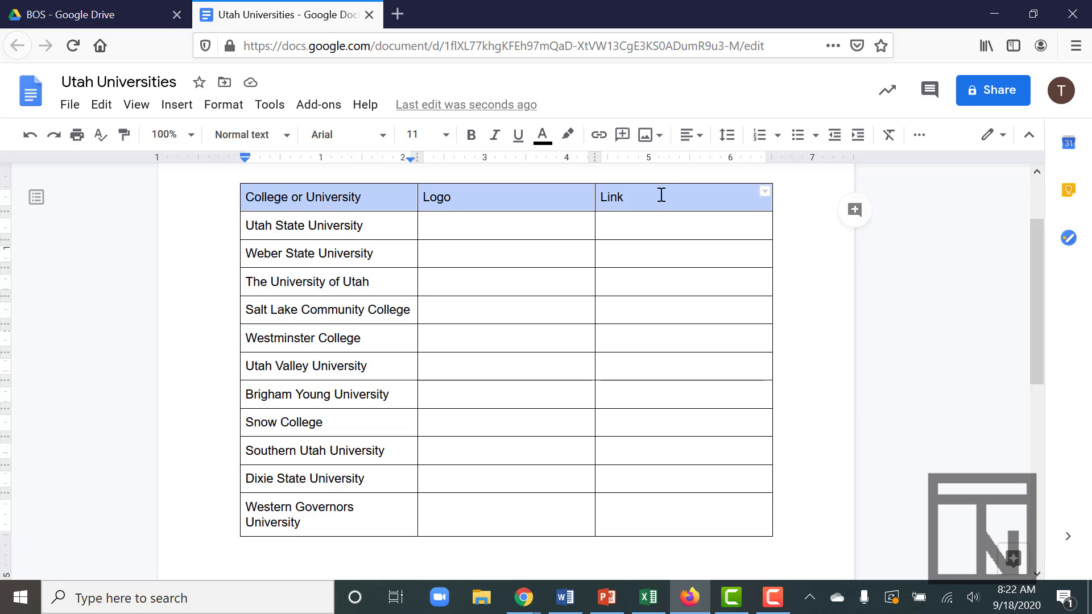
click(471, 136)
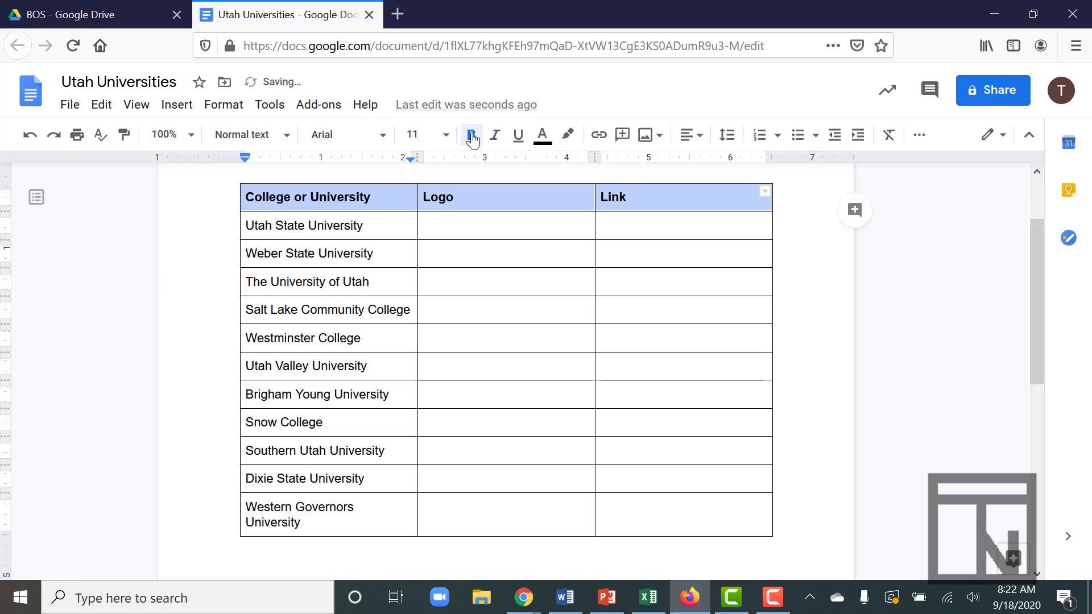
click(691, 135)
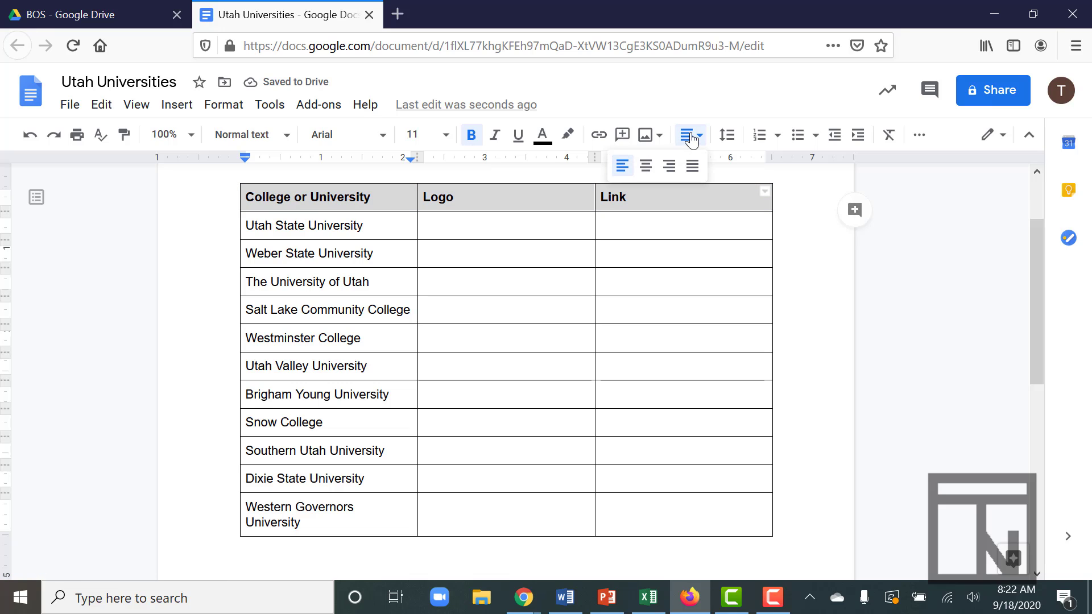
click(647, 166)
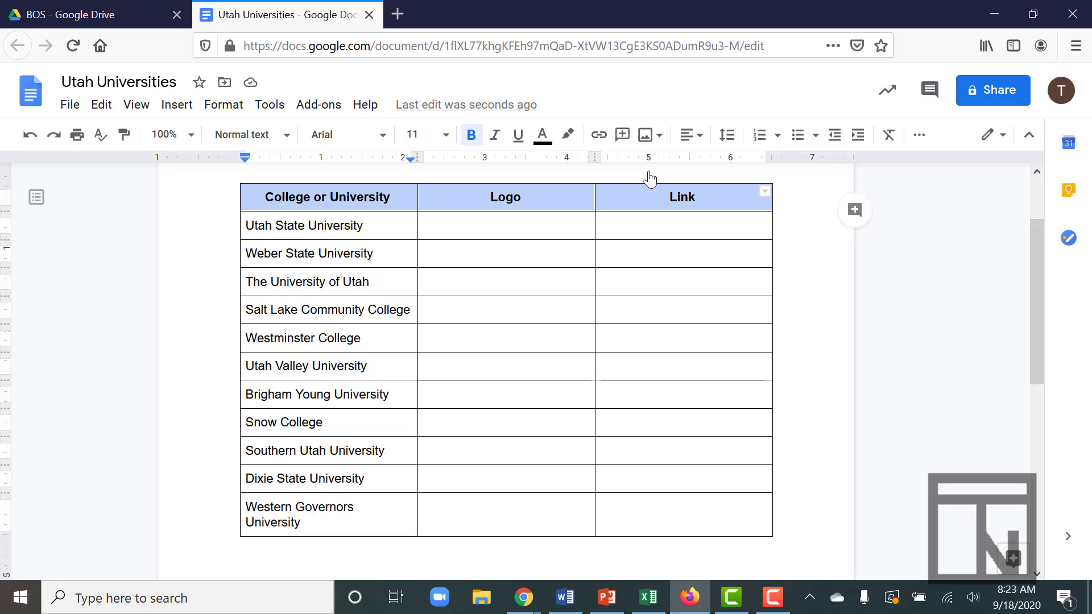
click(448, 146)
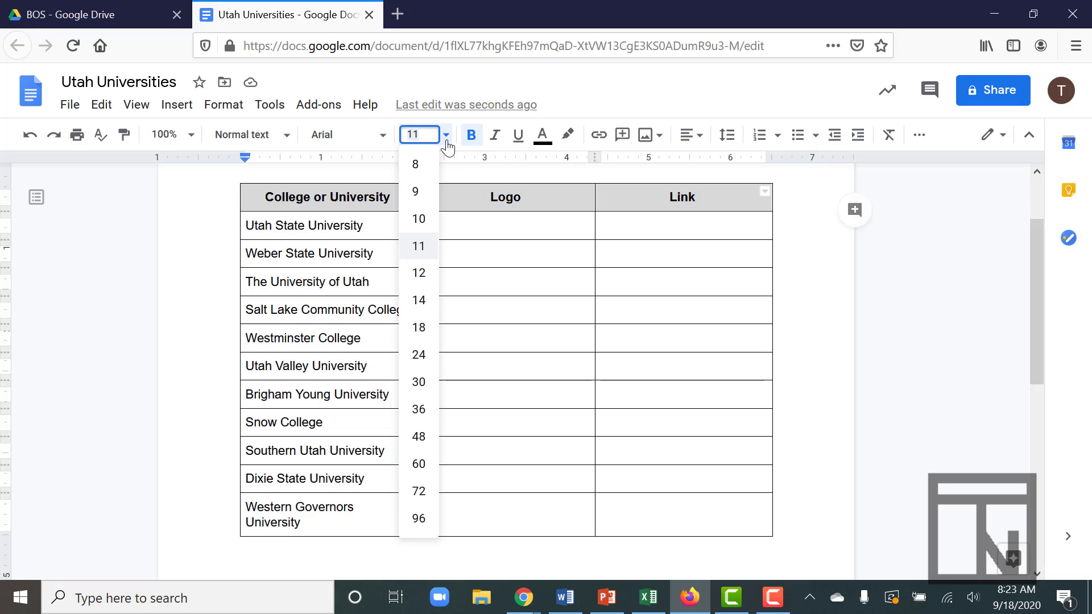
click(423, 304)
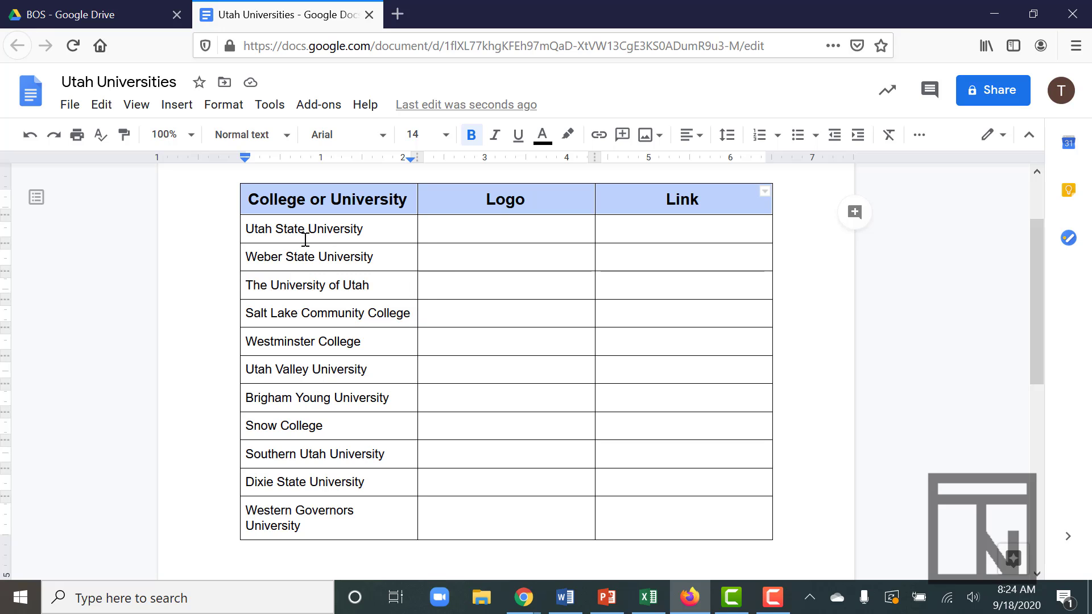
Insert a new row above the heading row of the table.
click(248, 202)
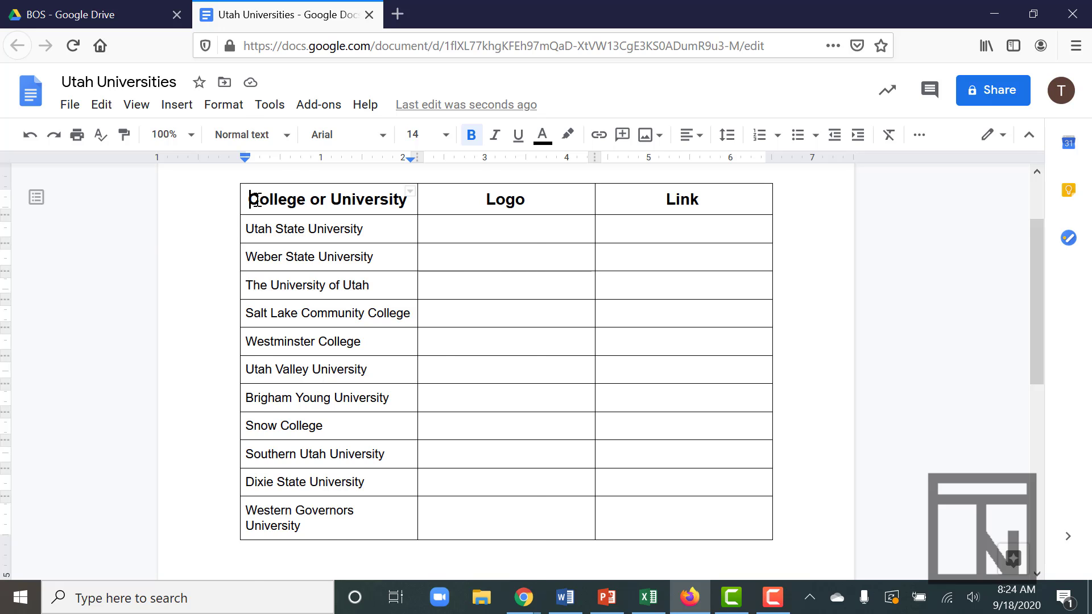
right_click(256, 200)
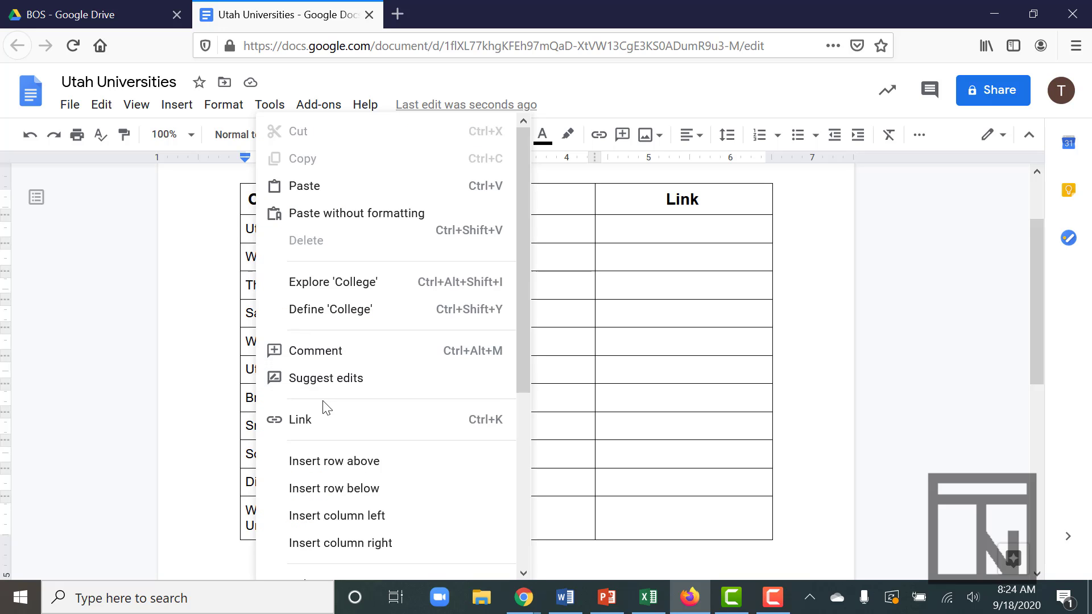
scroll(333, 495, down, 5)
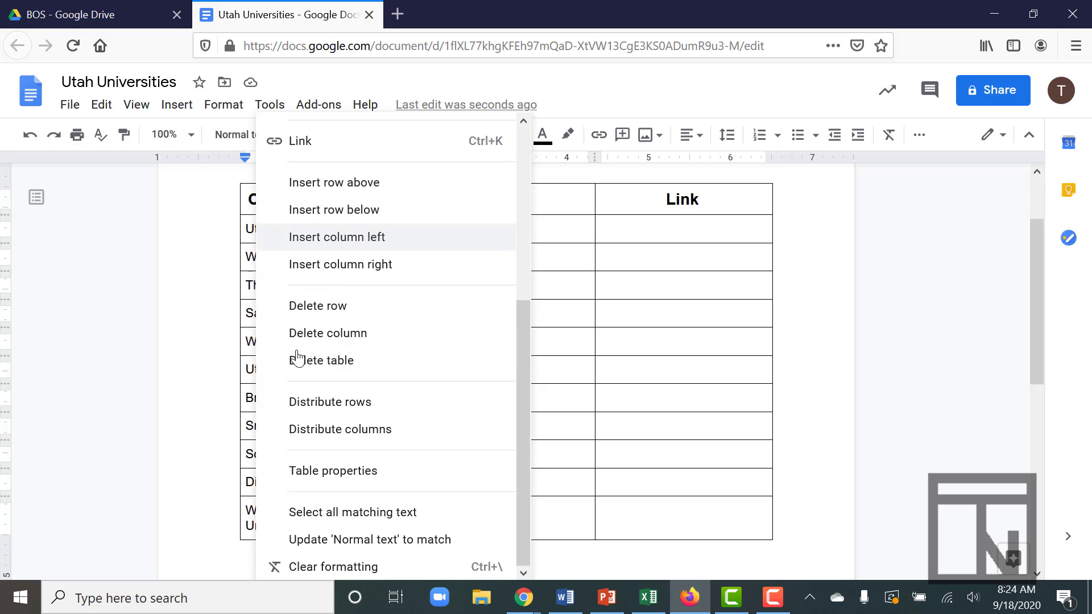
click(226, 106)
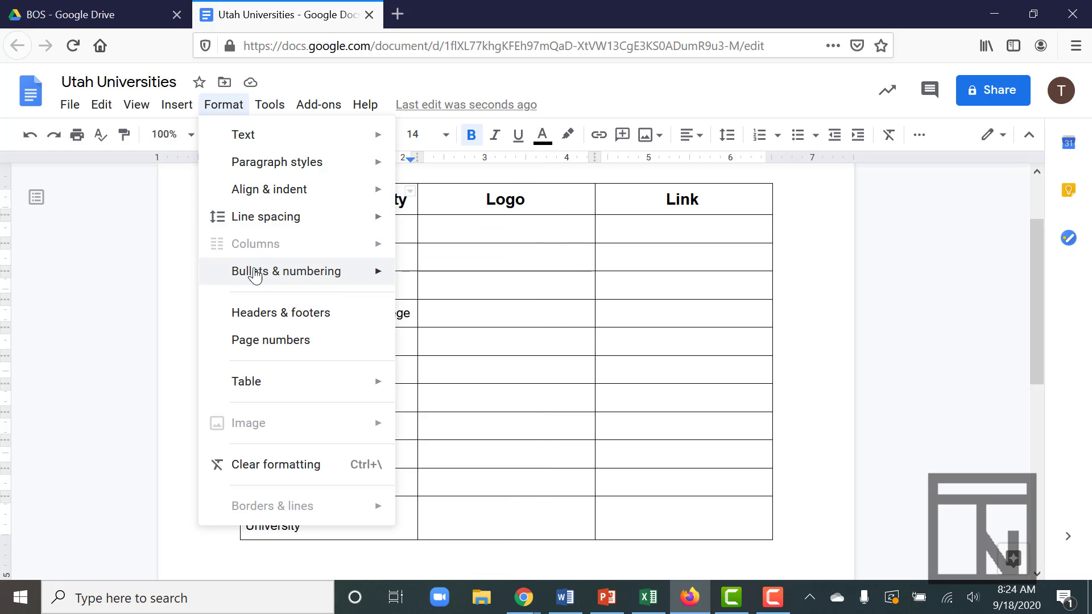
mouse_move(293, 386)
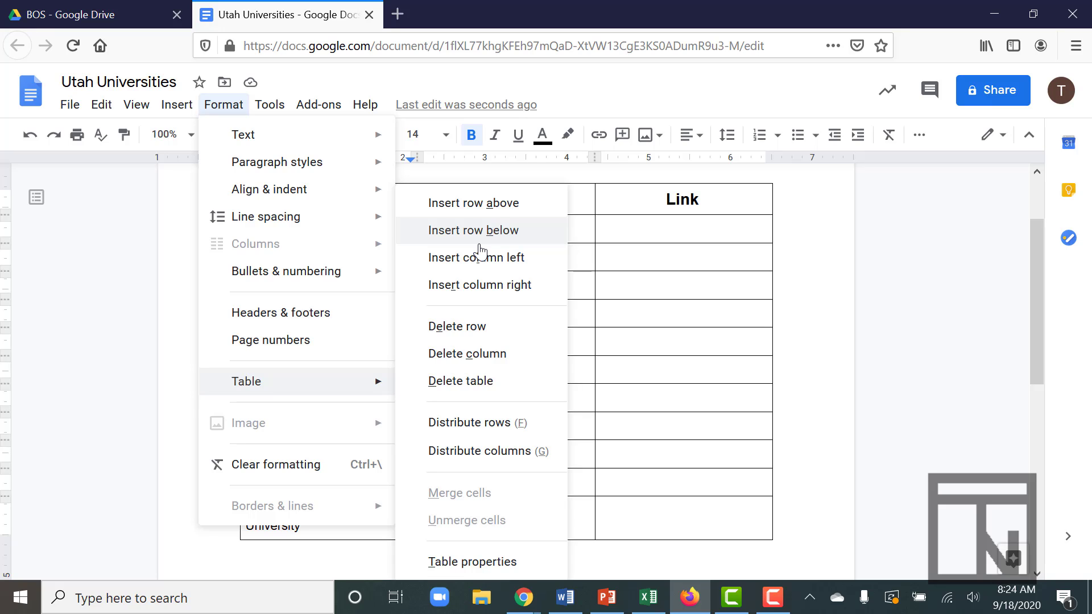
click(482, 207)
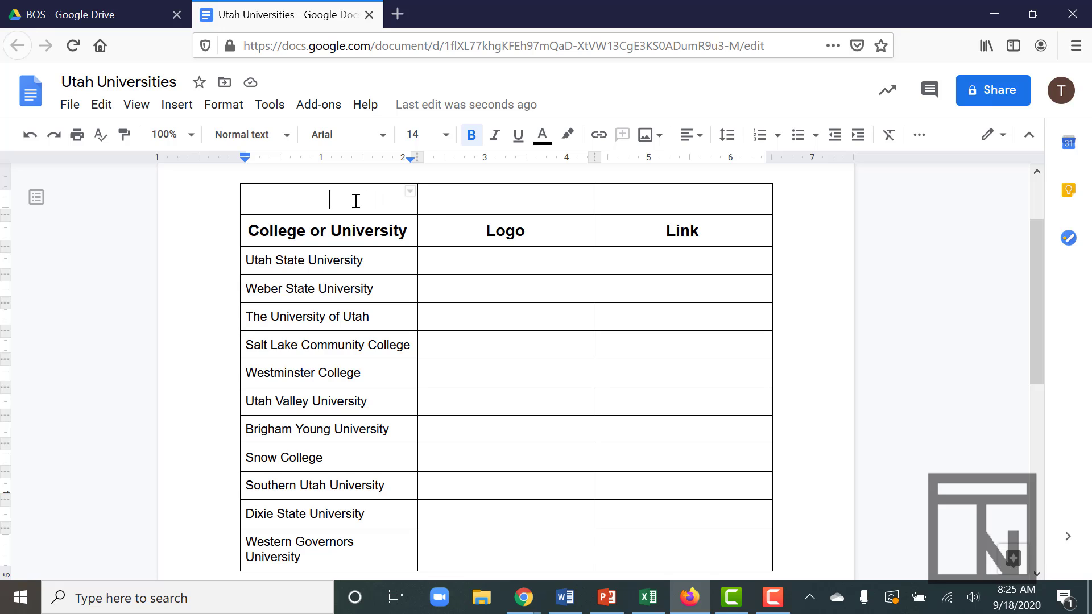
Merge the three cells of the empty top row into one cell and place the cursor in it.
drag(356, 201, 643, 197)
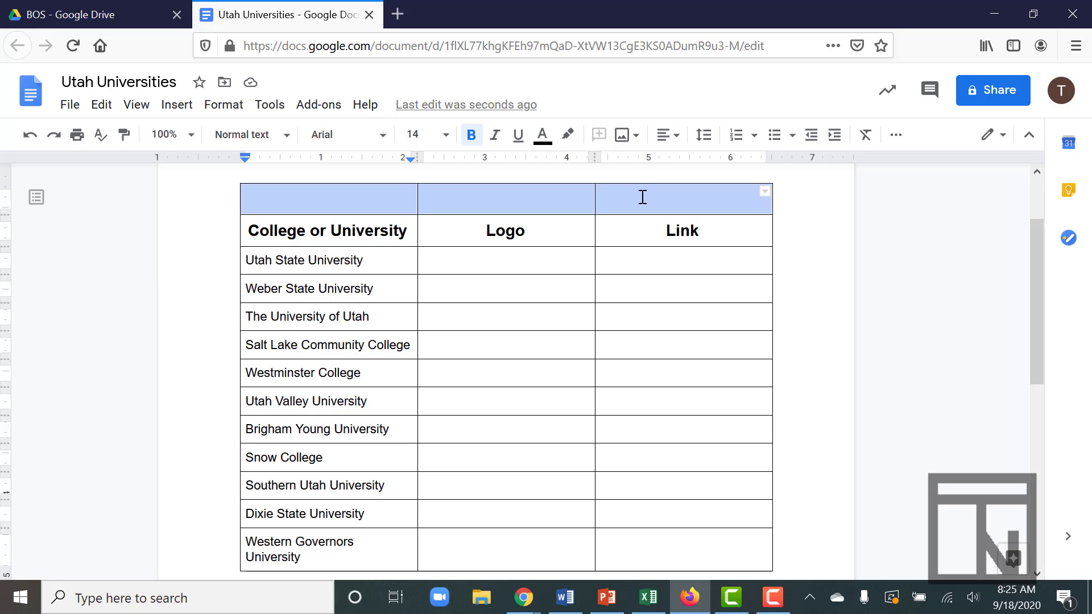
right_click(533, 205)
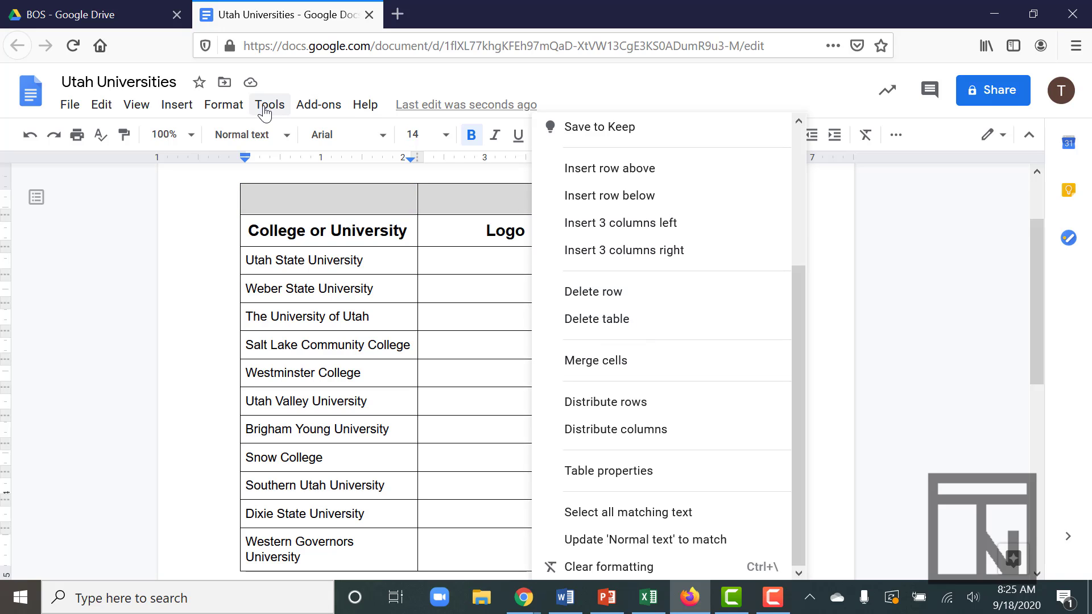
click(225, 105)
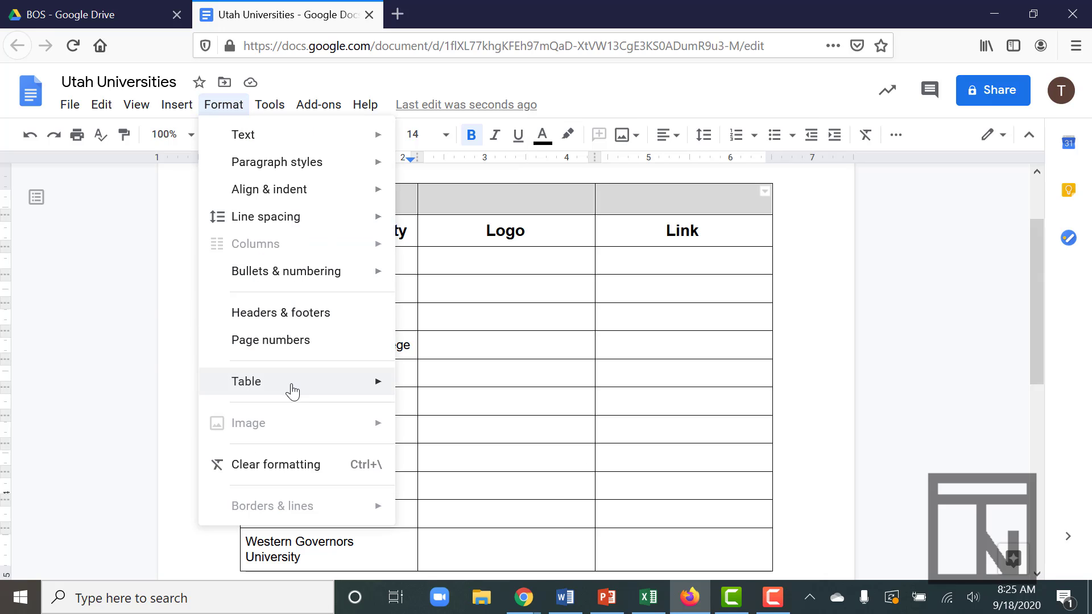
mouse_move(310, 393)
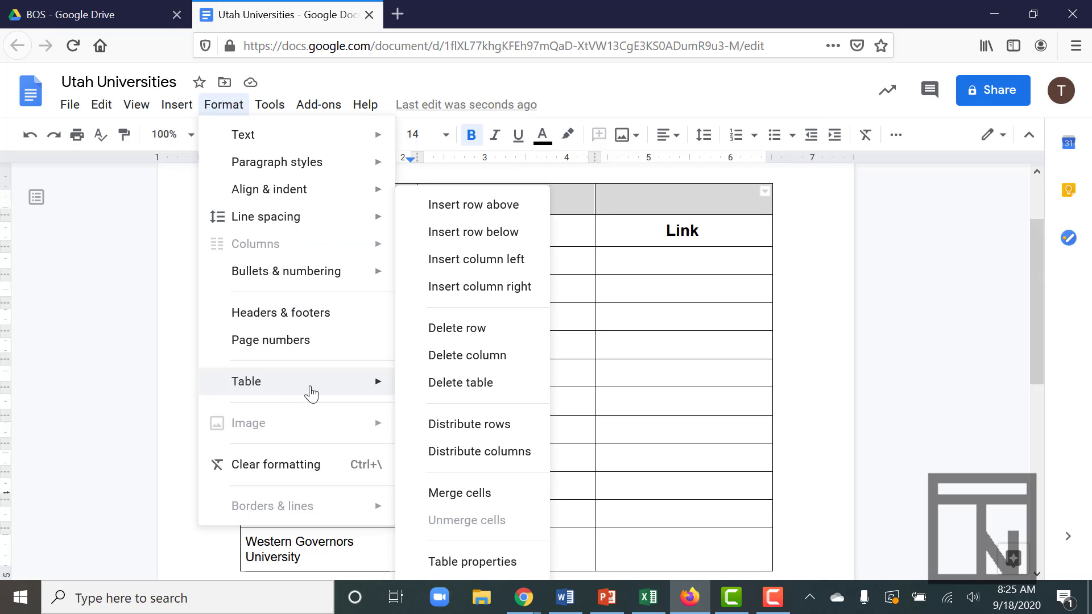
click(477, 504)
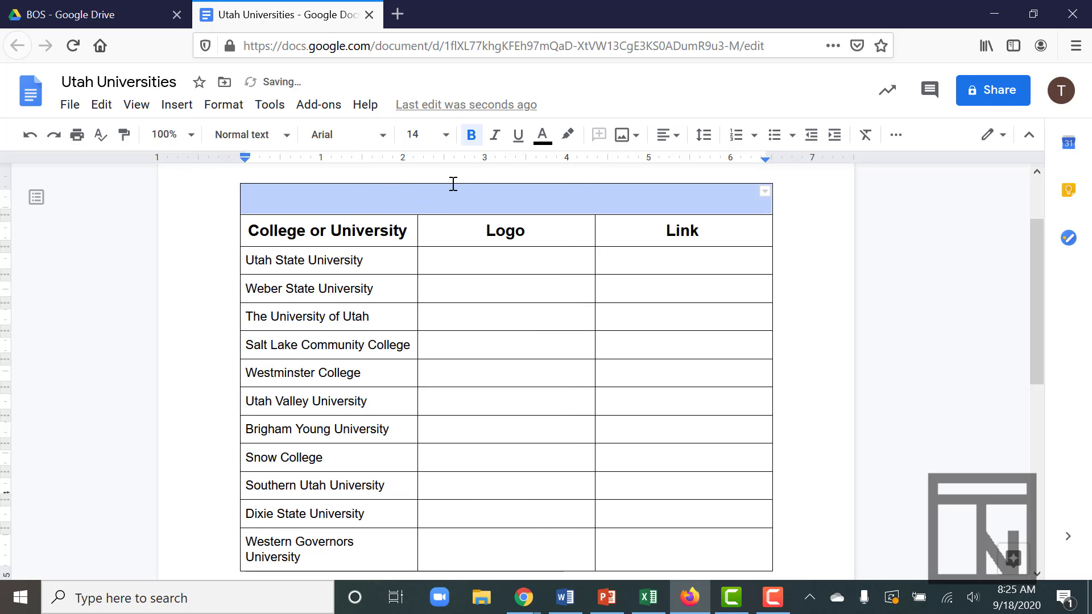
click(524, 200)
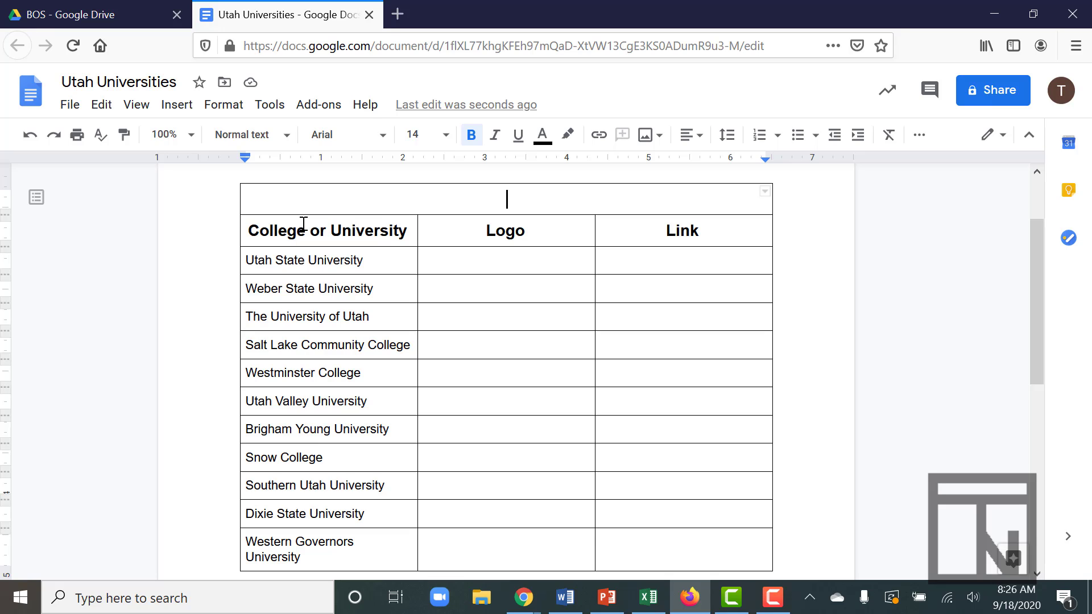
Enter the title "Utah Colleges and Universities" in the merged top row of the table.
text(Utah College)
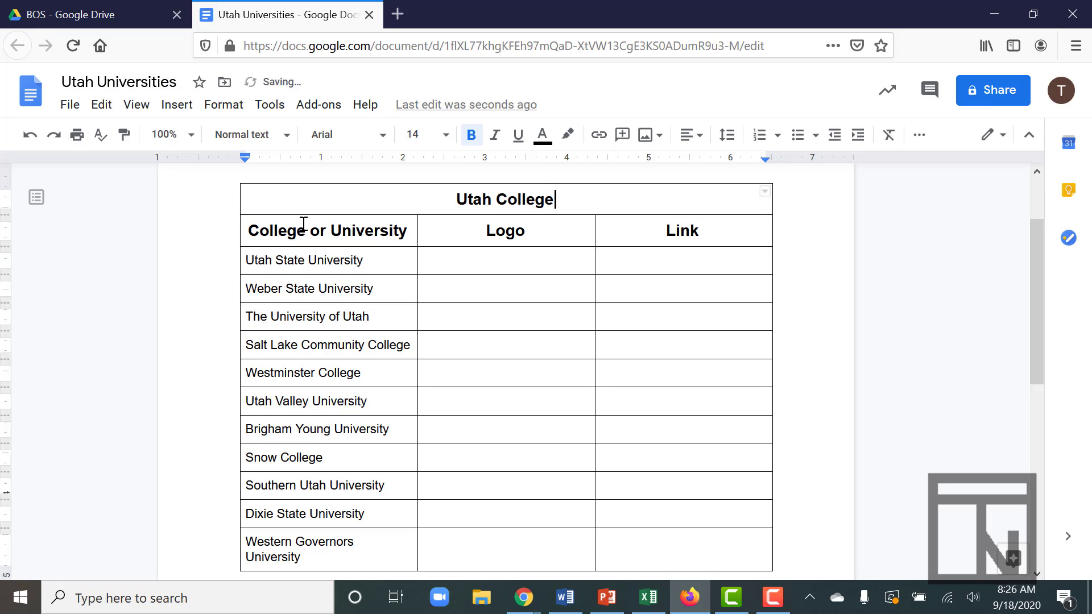
text(s and U)
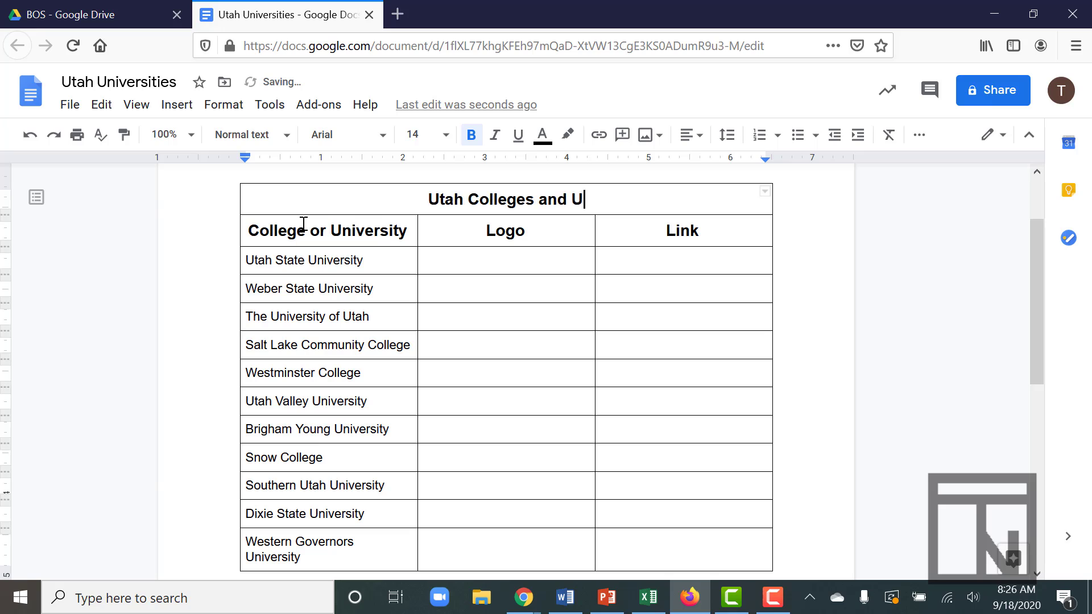
text(niversities)
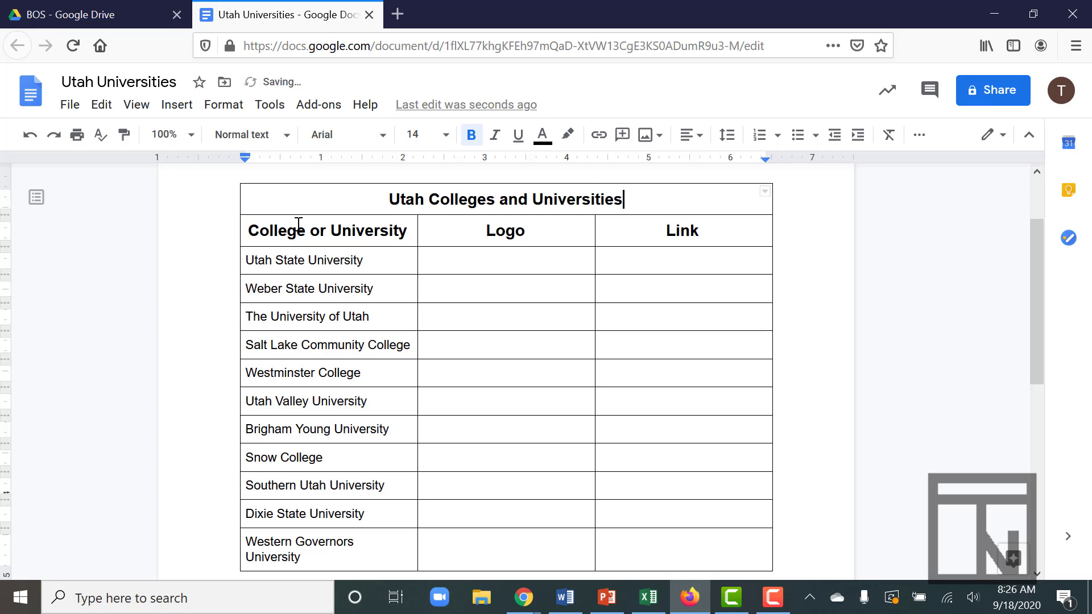
click(432, 288)
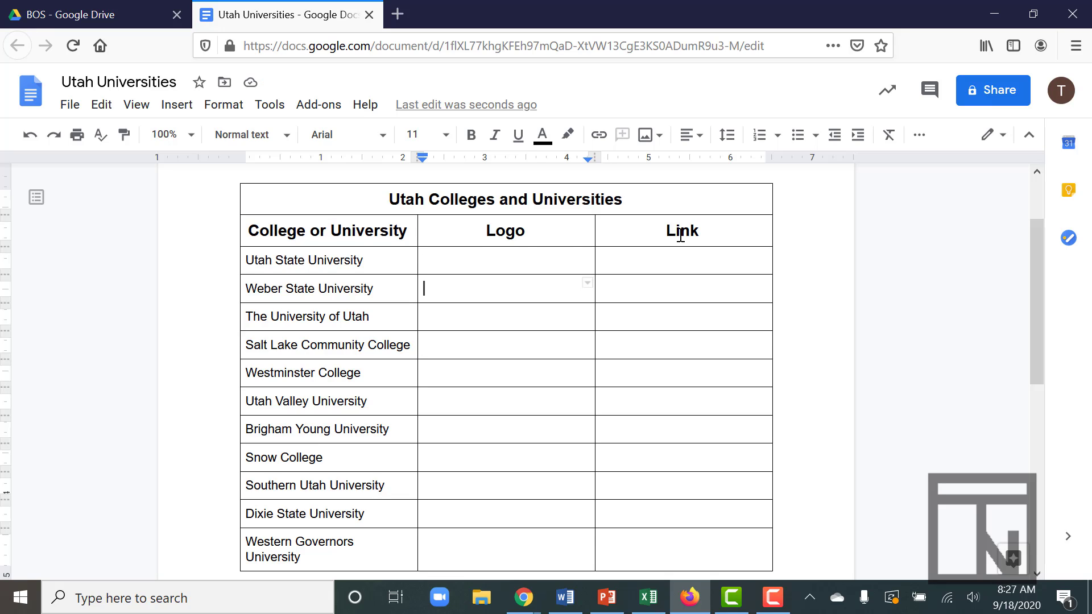
Set the font size of the title text in the table's top row to 18.
click(501, 200)
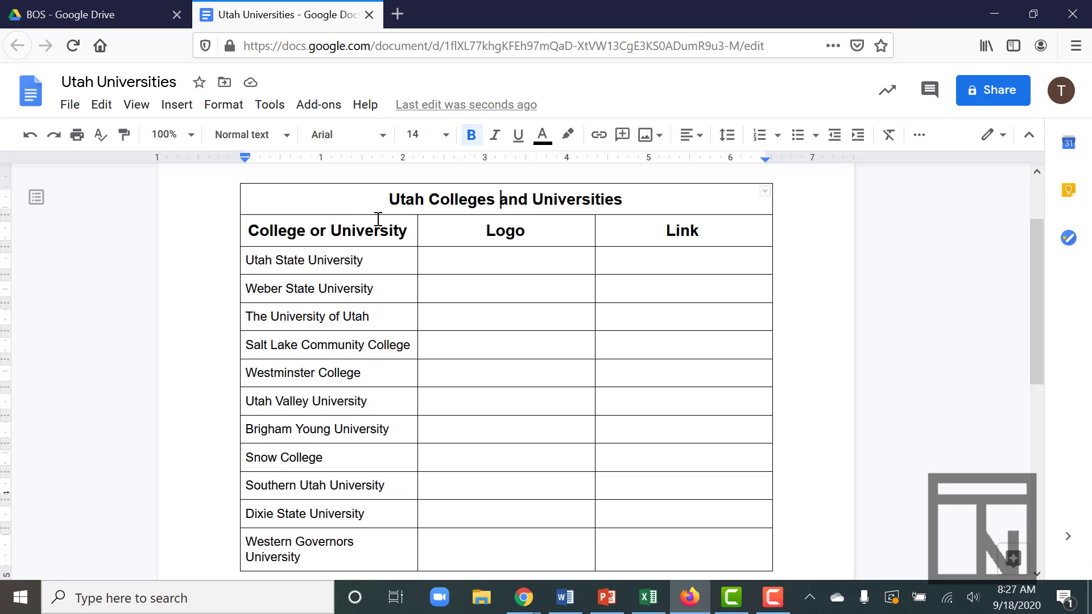
click(446, 136)
click(447, 137)
drag(383, 200, 631, 199)
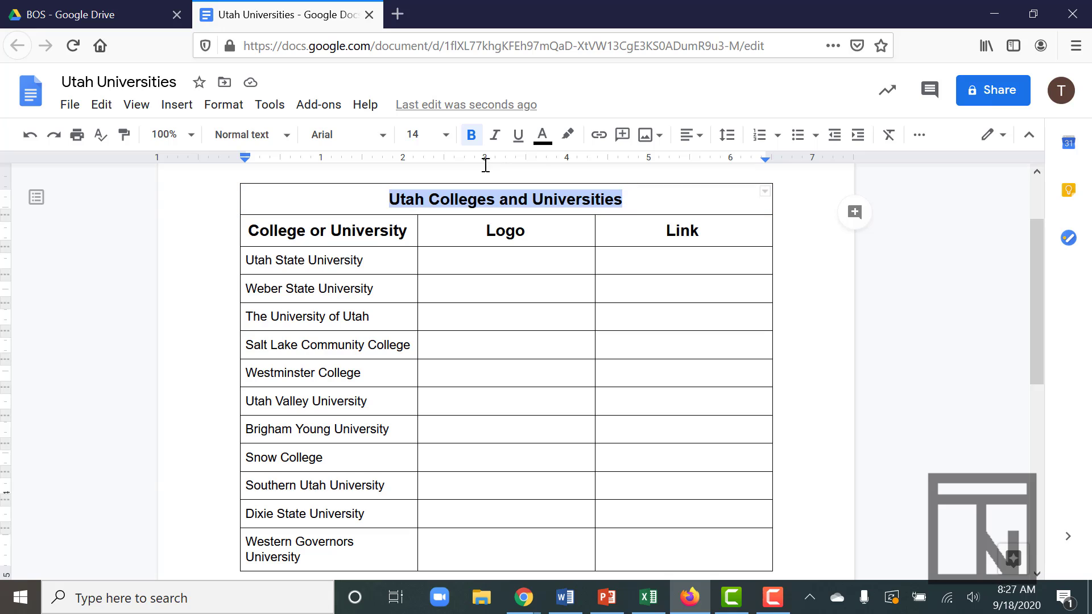
click(421, 135)
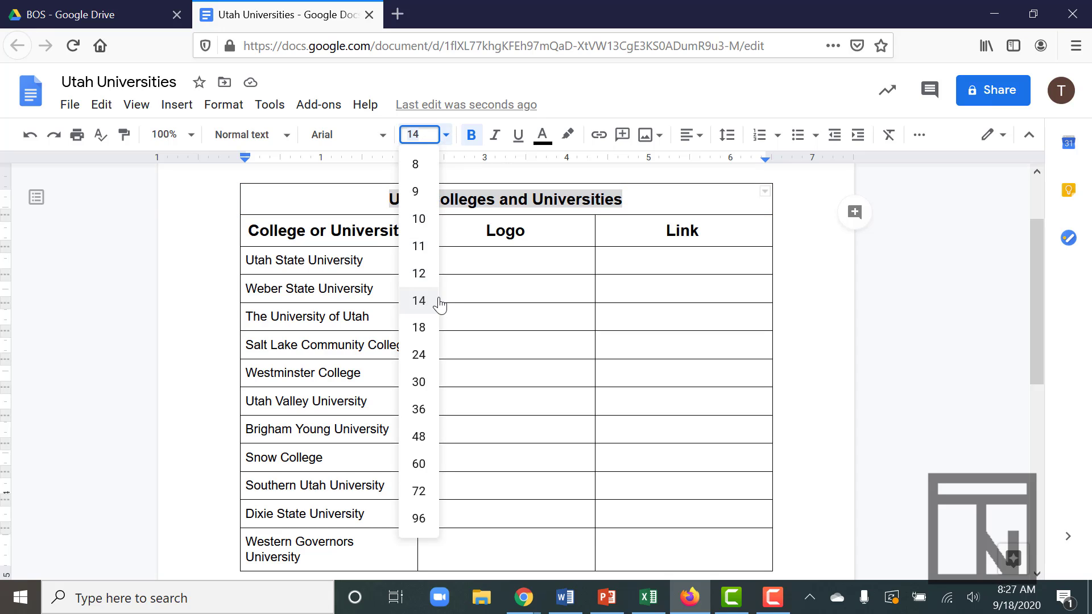
click(421, 341)
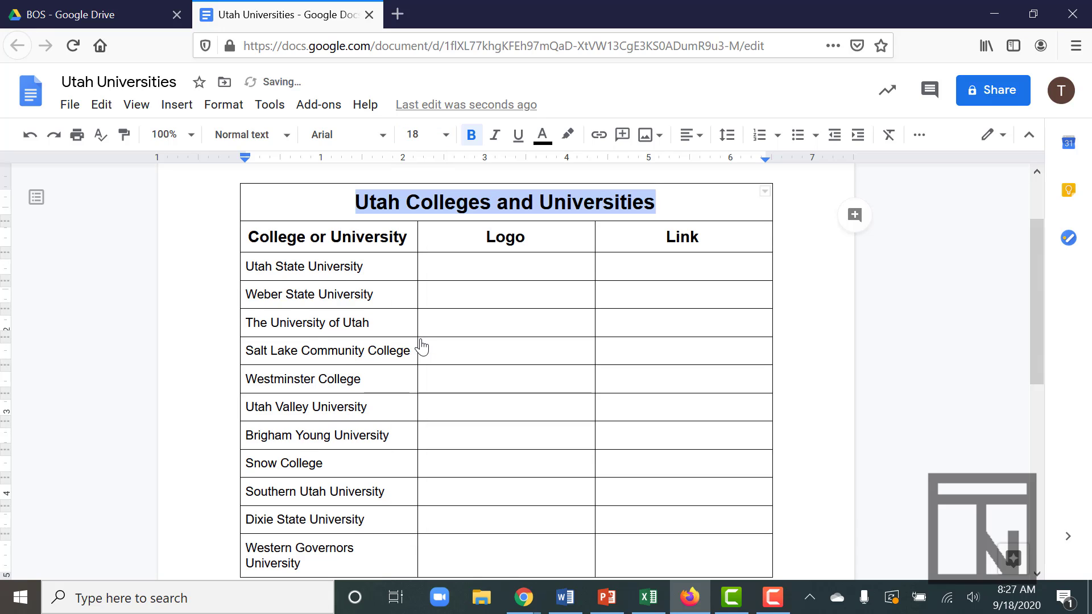
click(470, 281)
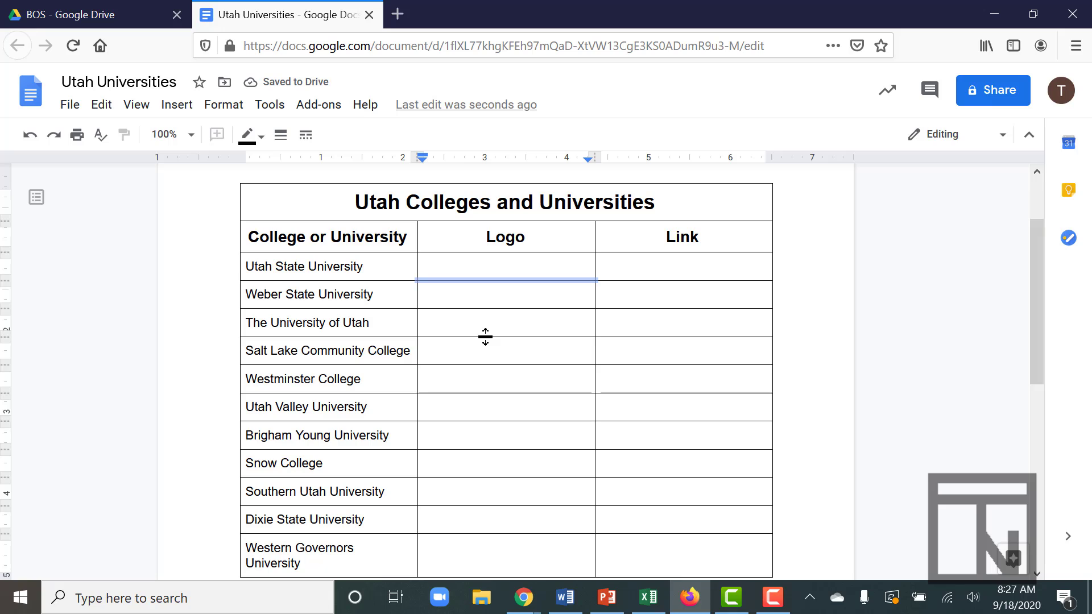
Make the Utah State University text in the first column bold.
click(372, 271)
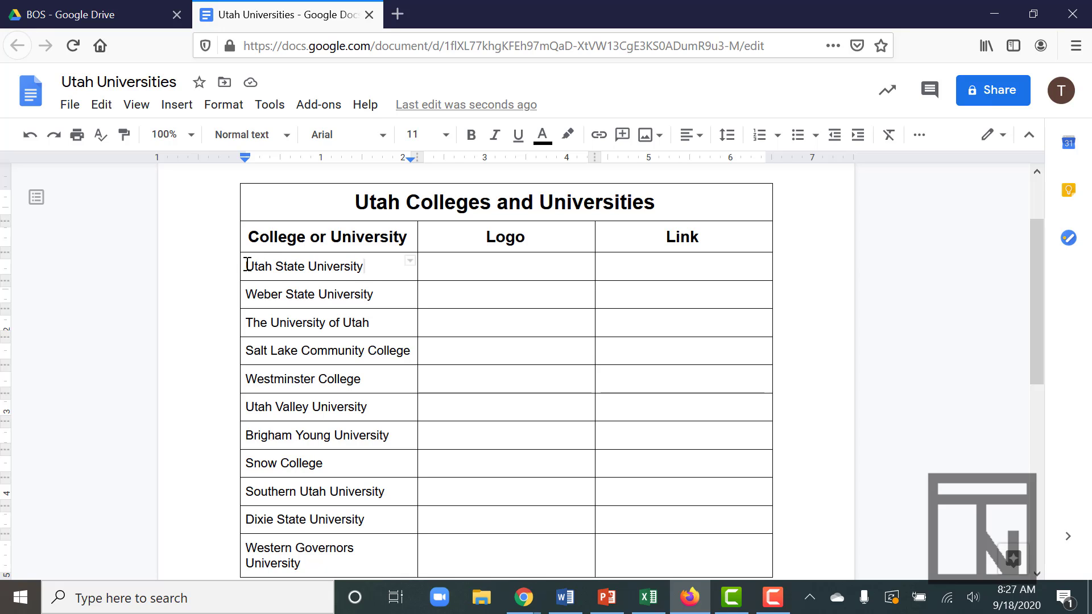
drag(248, 265, 392, 260)
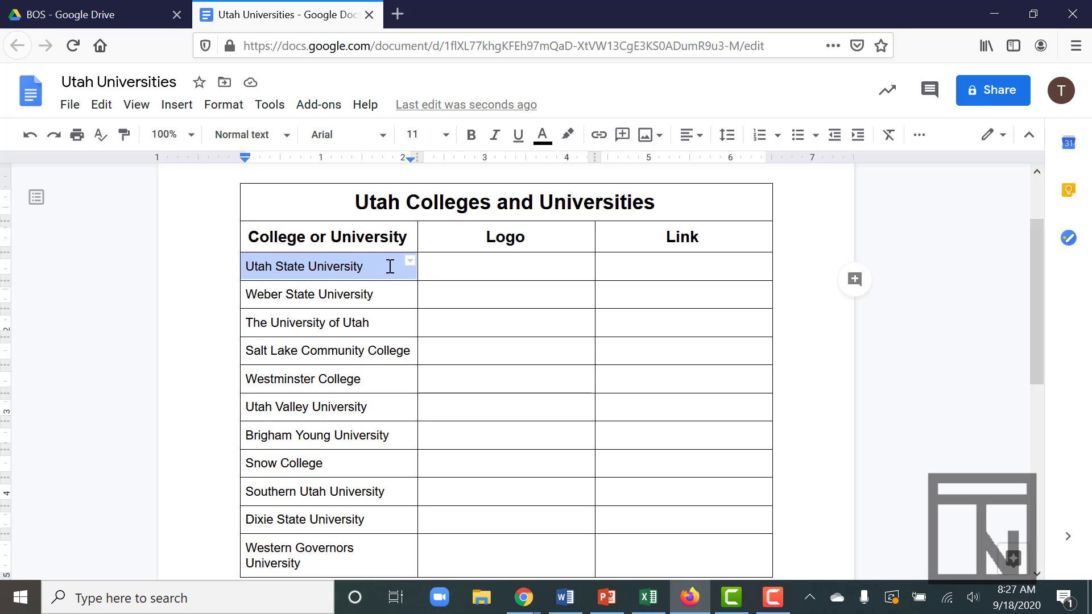
click(471, 136)
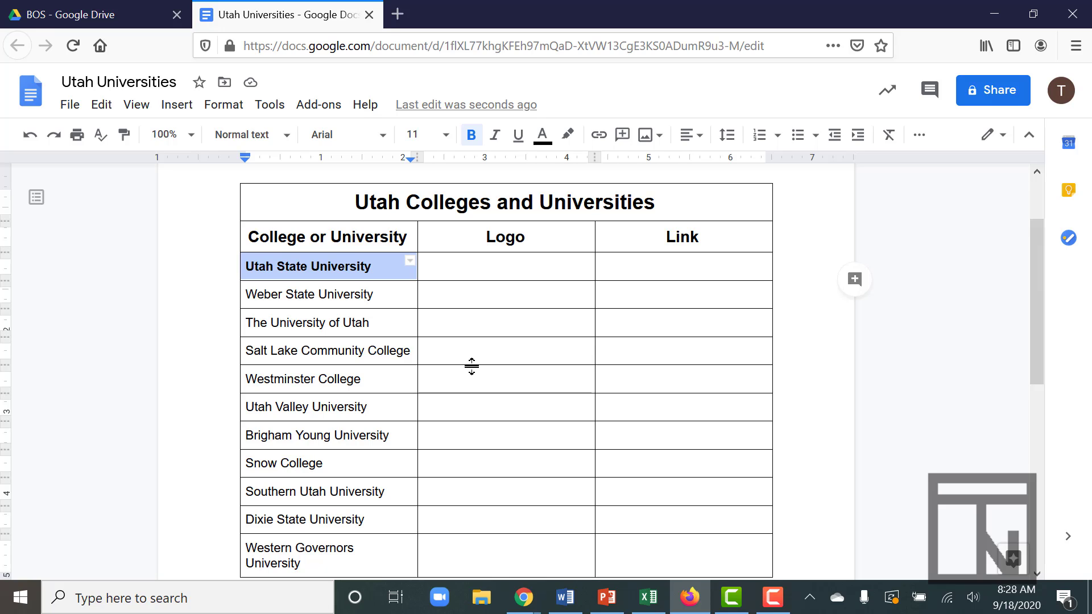
Copy the formatting of Utah State University onto the names from Weber State University through Western Governors University with Paint format.
scroll(471, 366, down, 2)
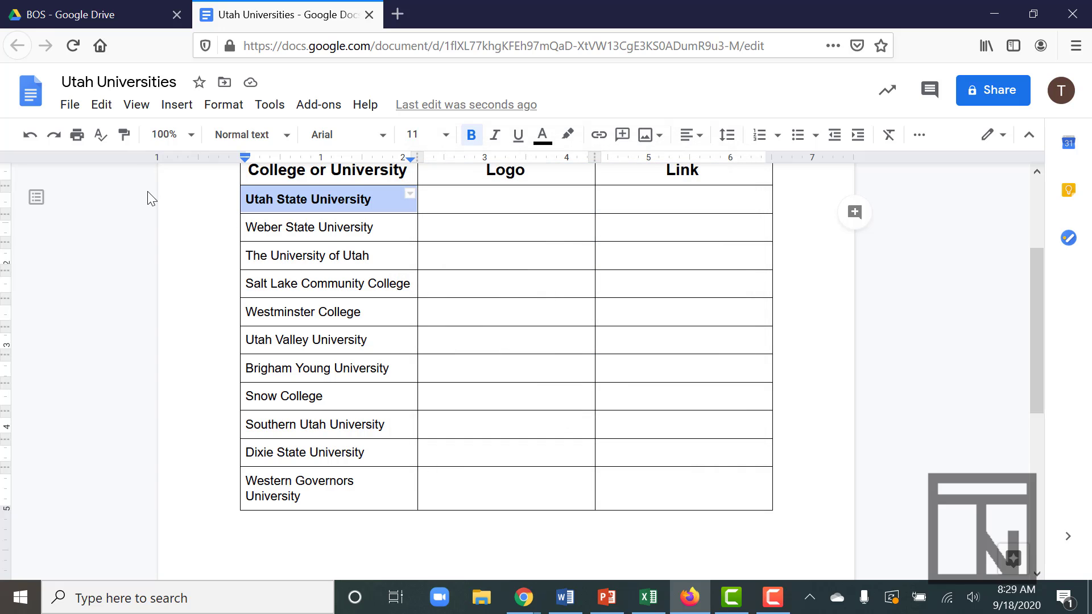
click(125, 136)
click(124, 137)
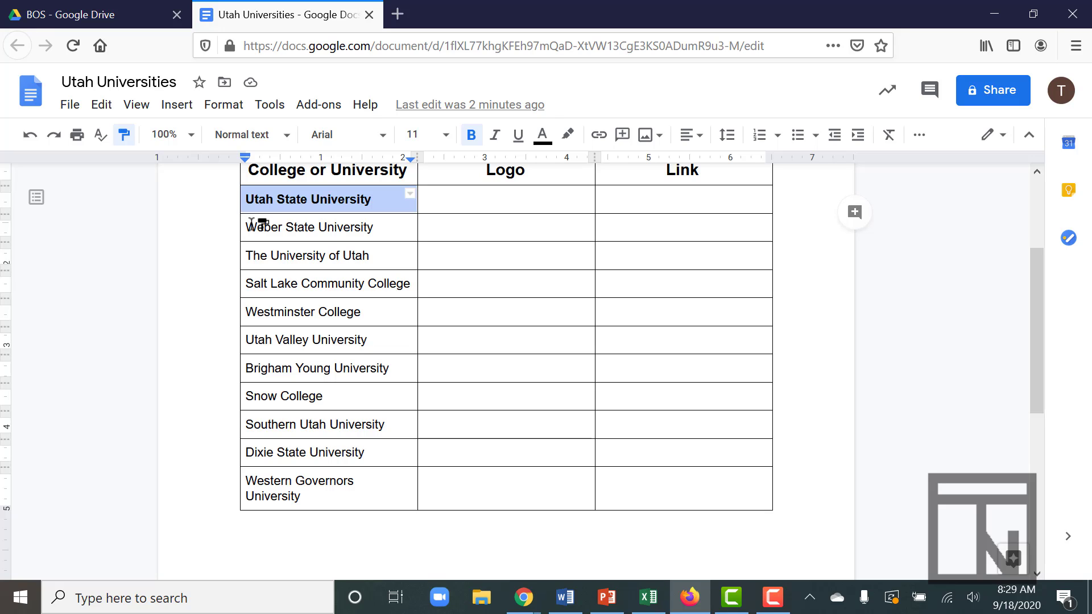
mouse_move(249, 224)
mouse_down()
mouse_move(334, 309)
mouse_move(359, 363)
mouse_move(358, 488)
mouse_up()
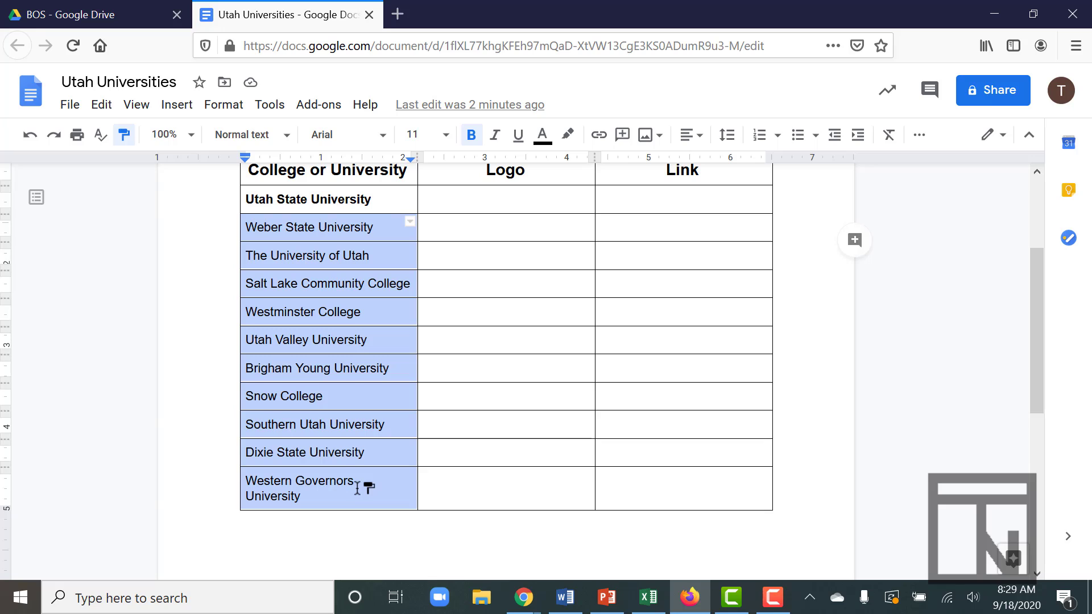
drag(357, 488, 357, 488)
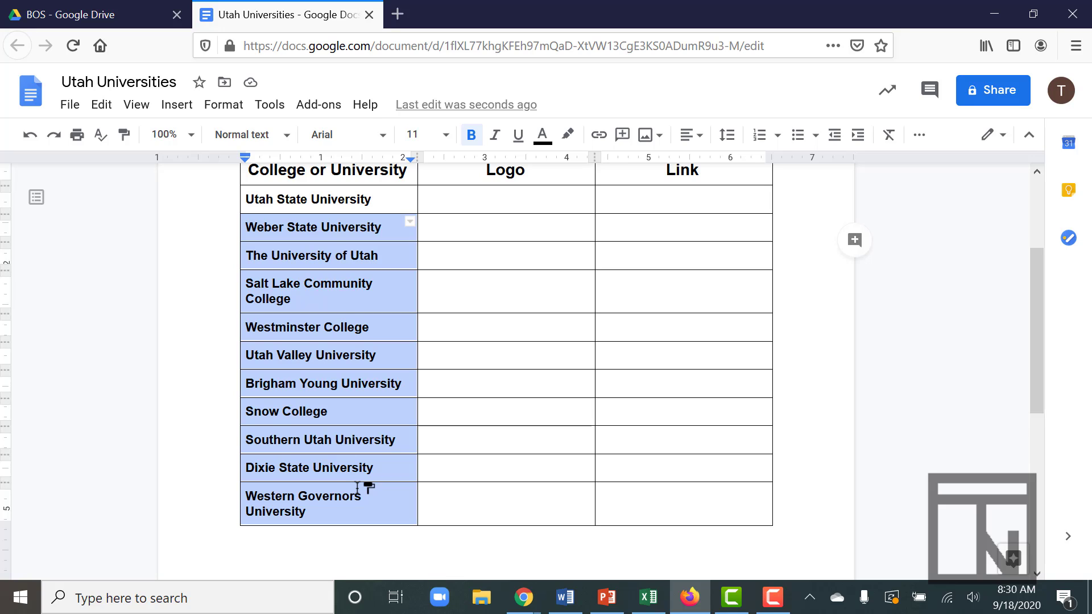
Place the cursor in Utah State University's Logo cell, and search Google for "utah state university" in a new browser tab.
click(463, 199)
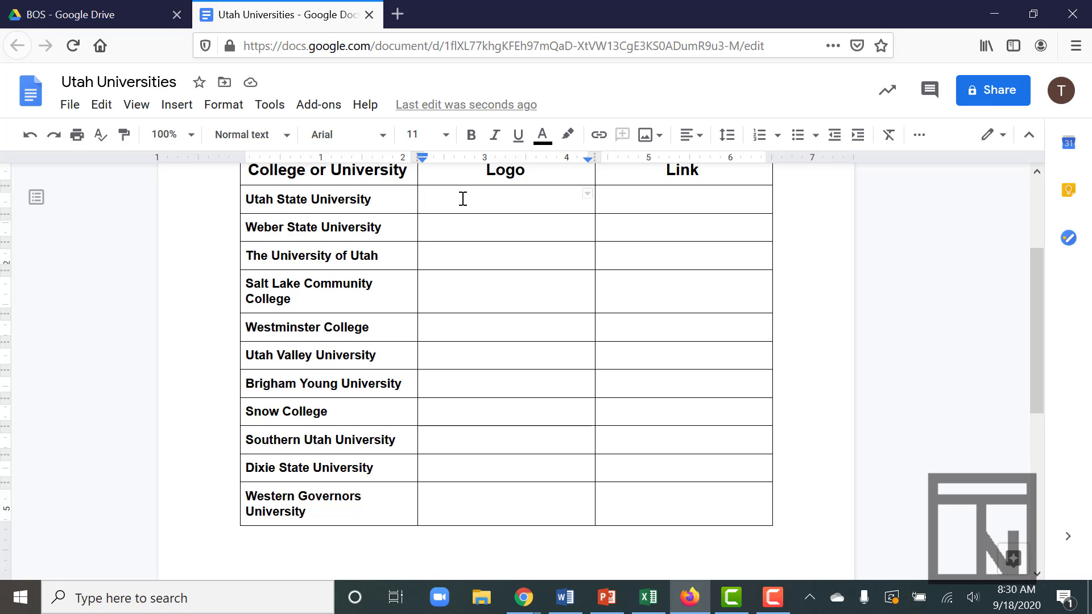
click(396, 21)
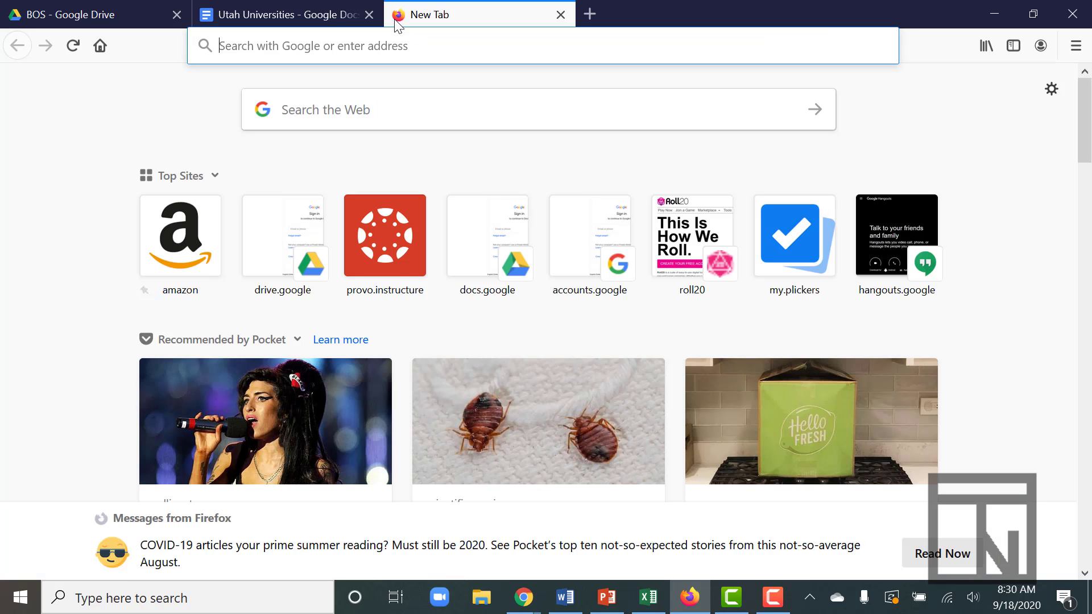
click(410, 50)
text(www.google.com/)
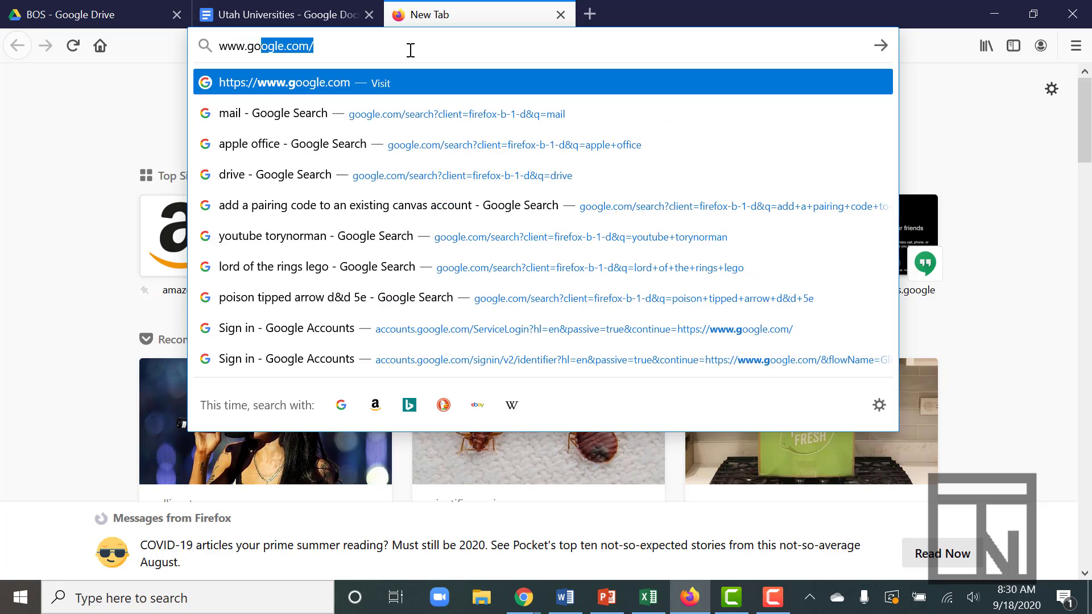
key(Return)
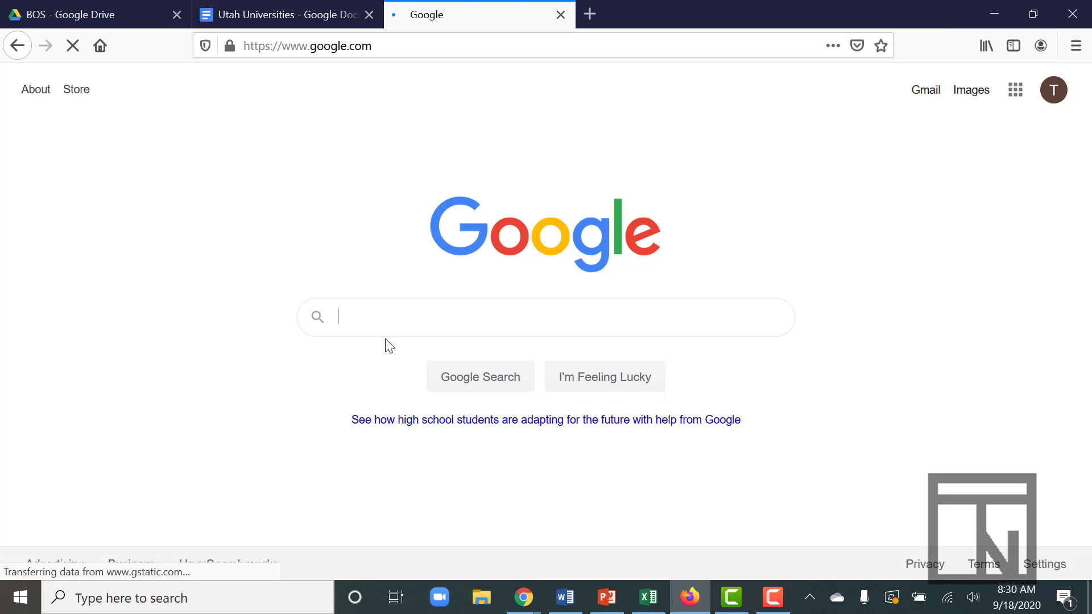
text(.)
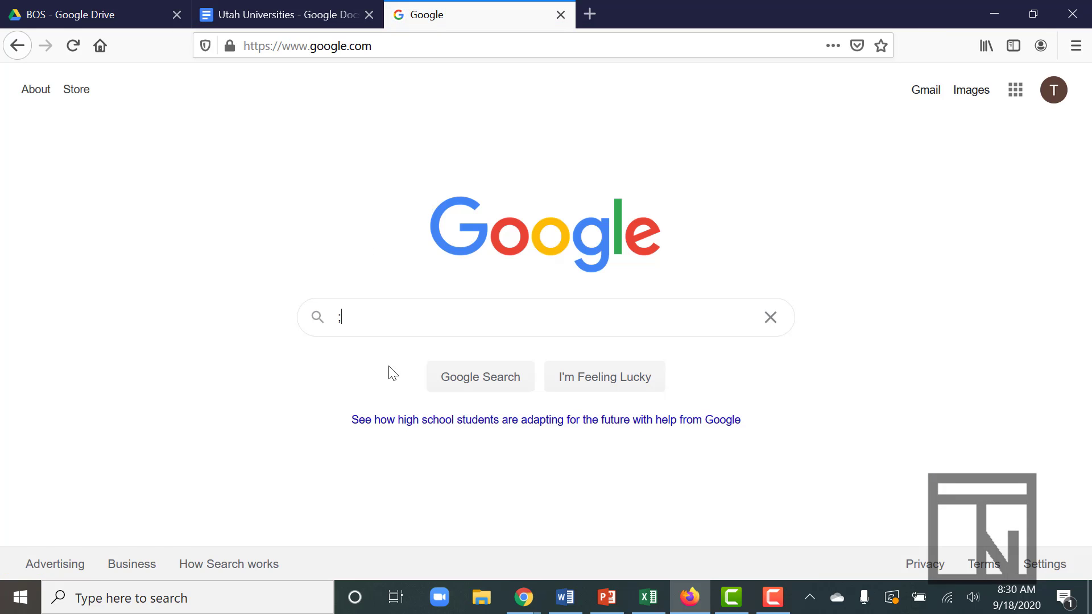
key(BackSpace)
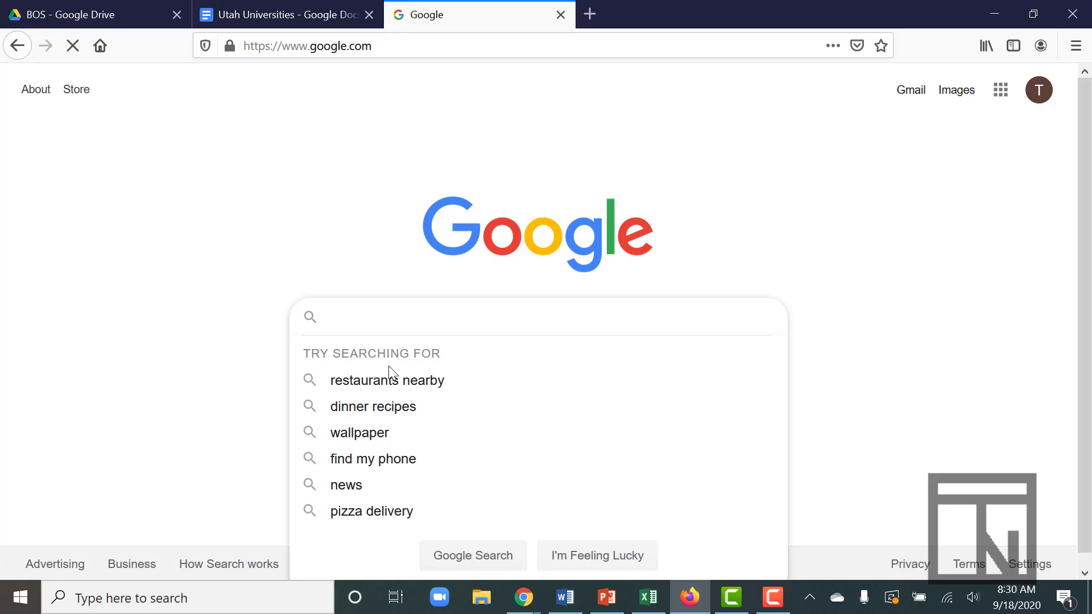
text(utah state )
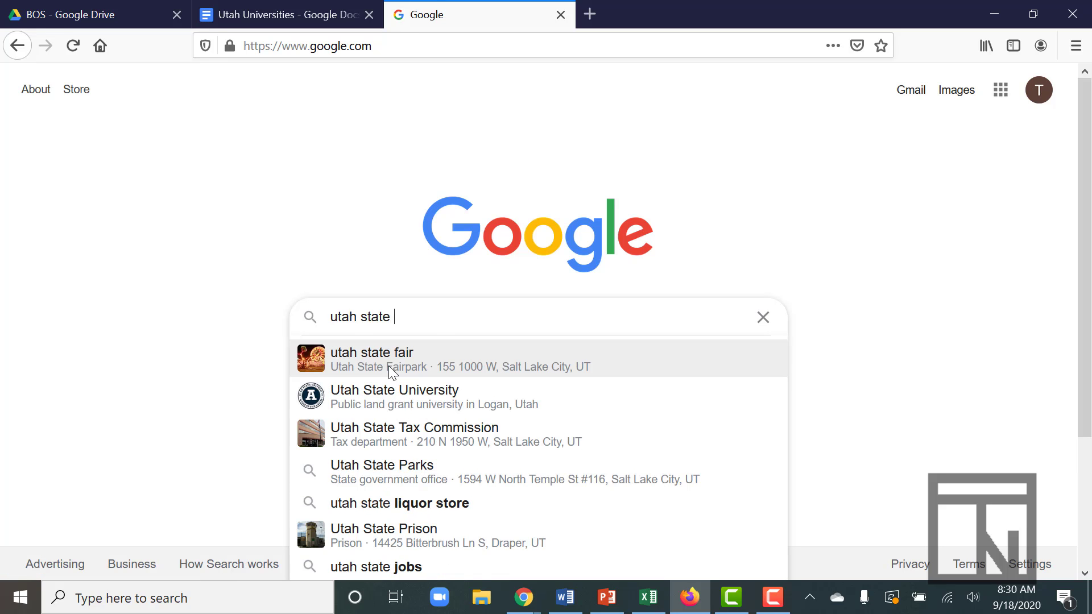
text(university)
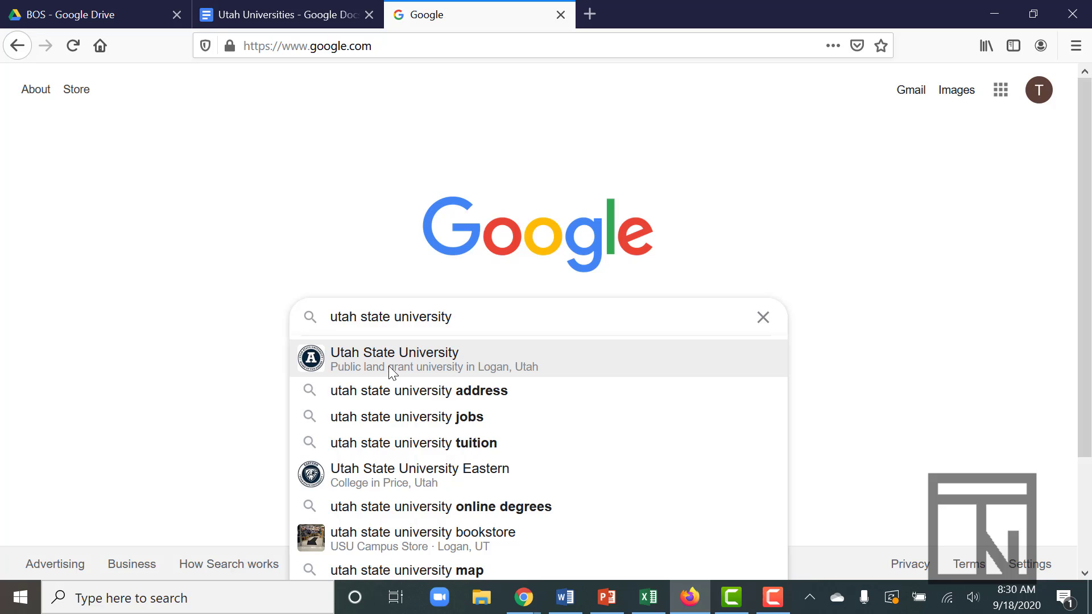
key(Return)
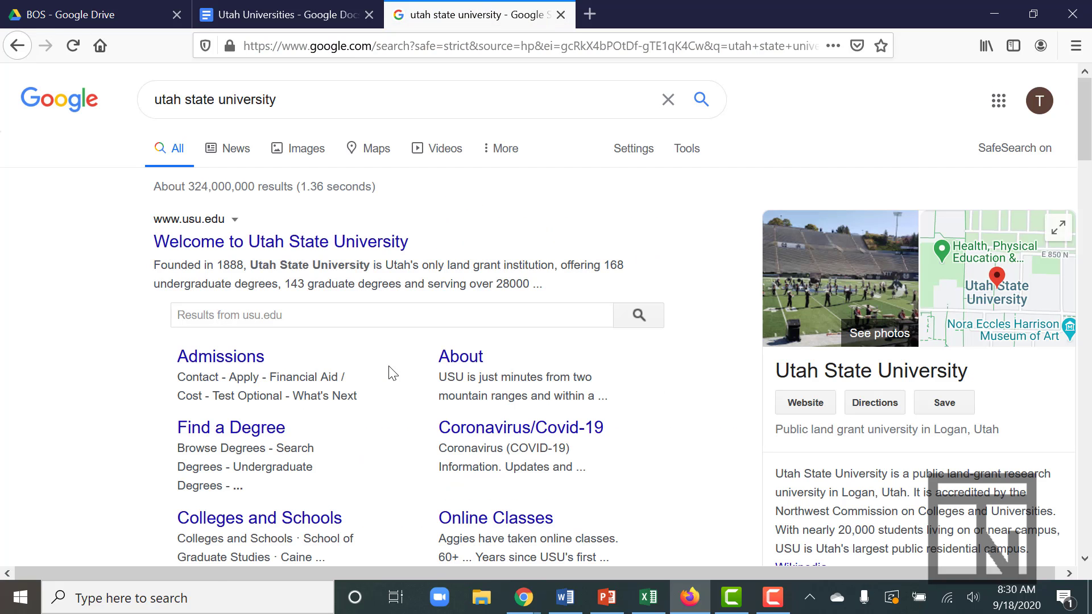
Show the image results for the search and copy the round 1888 Utah State University seal from Wikipedia.
mouse_move(327, 111)
mouse_down()
mouse_move(500, 139)
mouse_move(341, 113)
mouse_up()
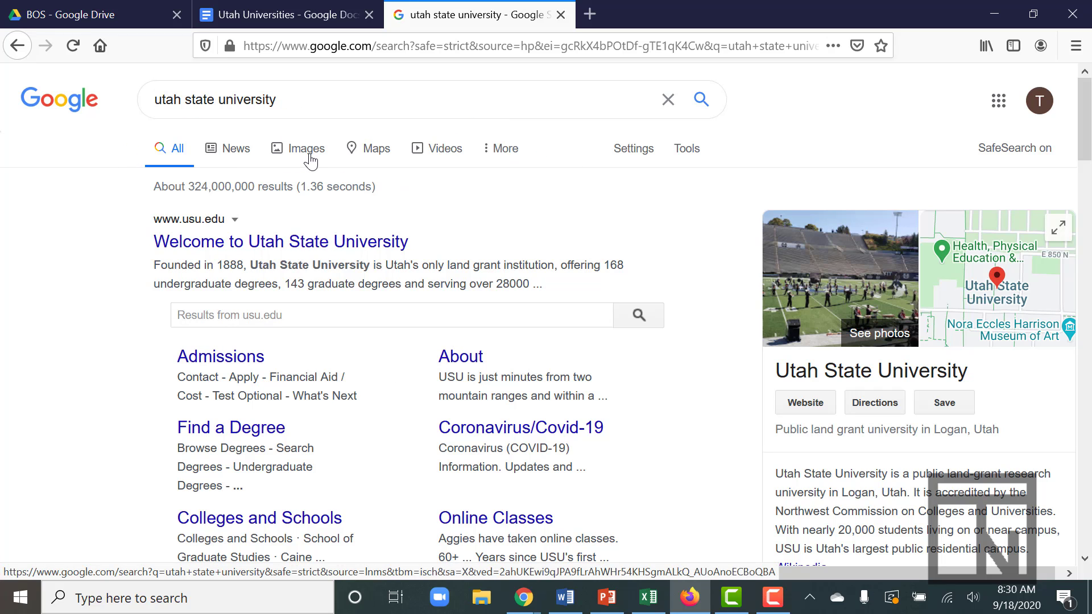
click(309, 154)
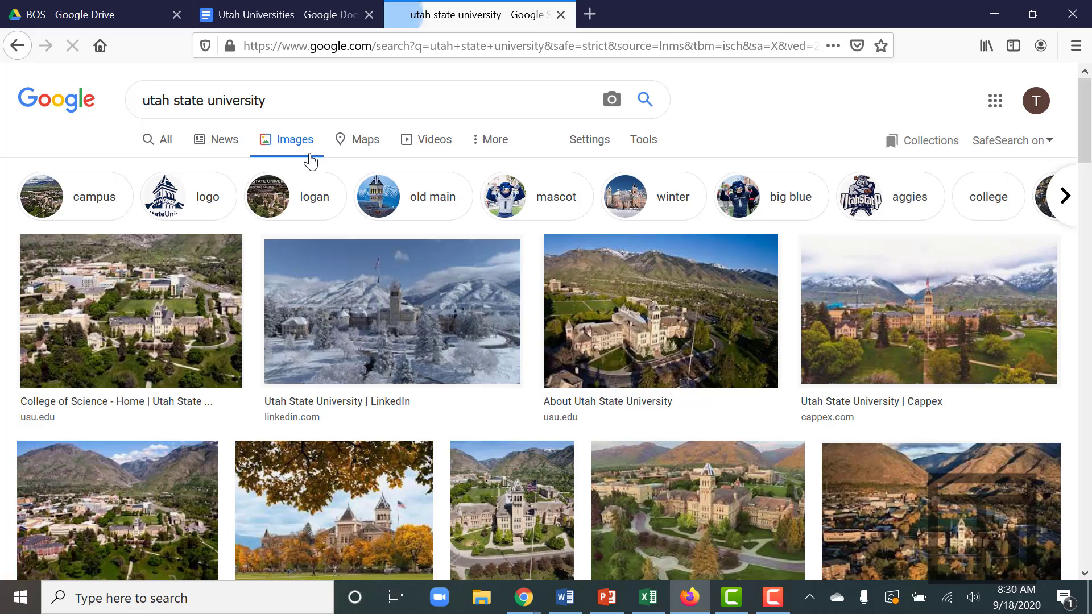
scroll(369, 312, down, 10)
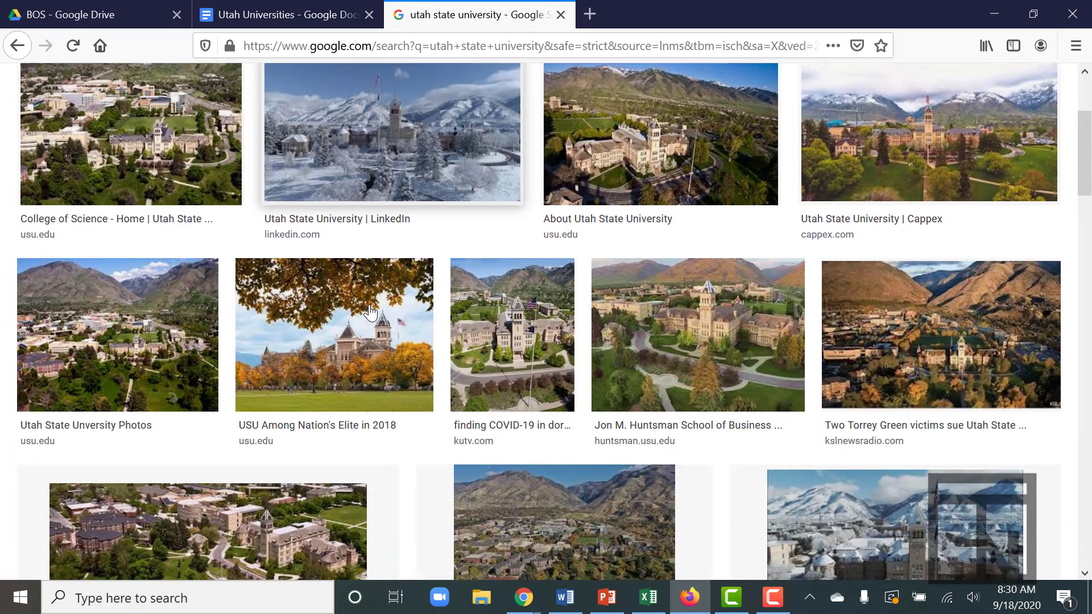
scroll(370, 312, down, 1)
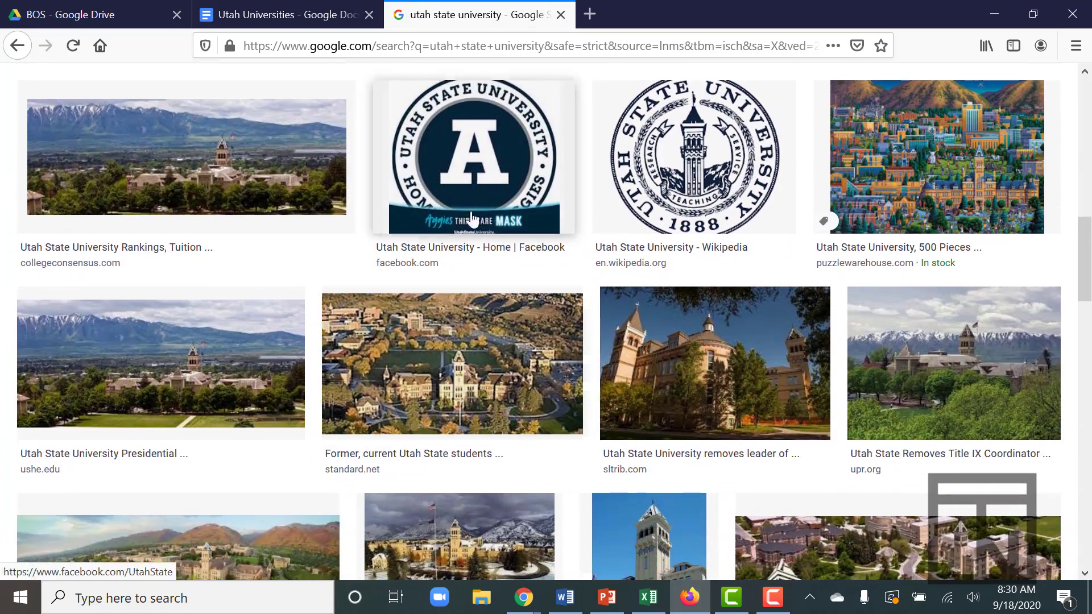
click(657, 163)
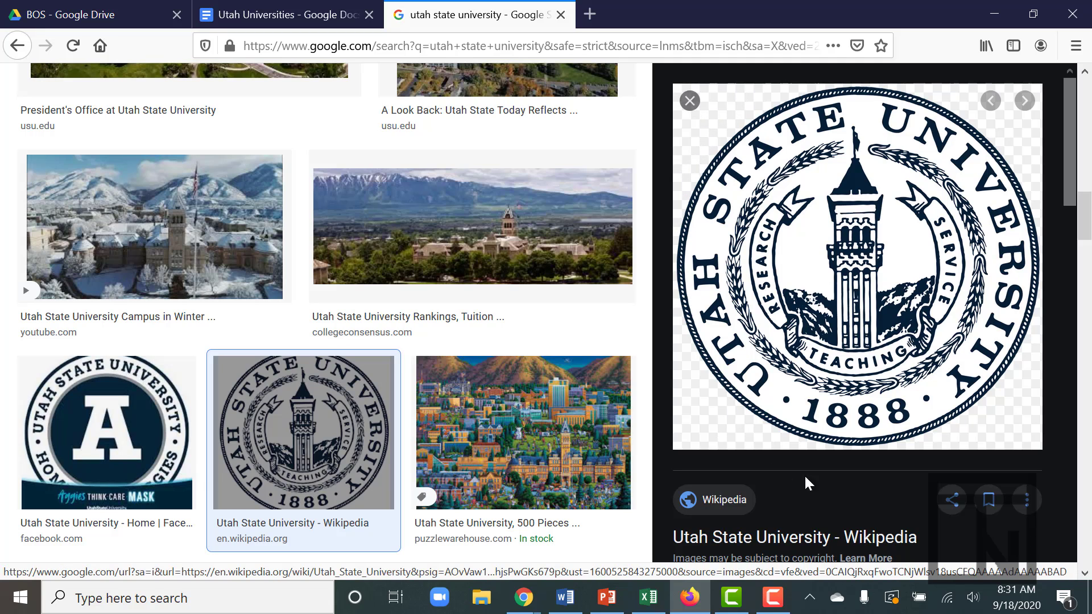
right_click(877, 258)
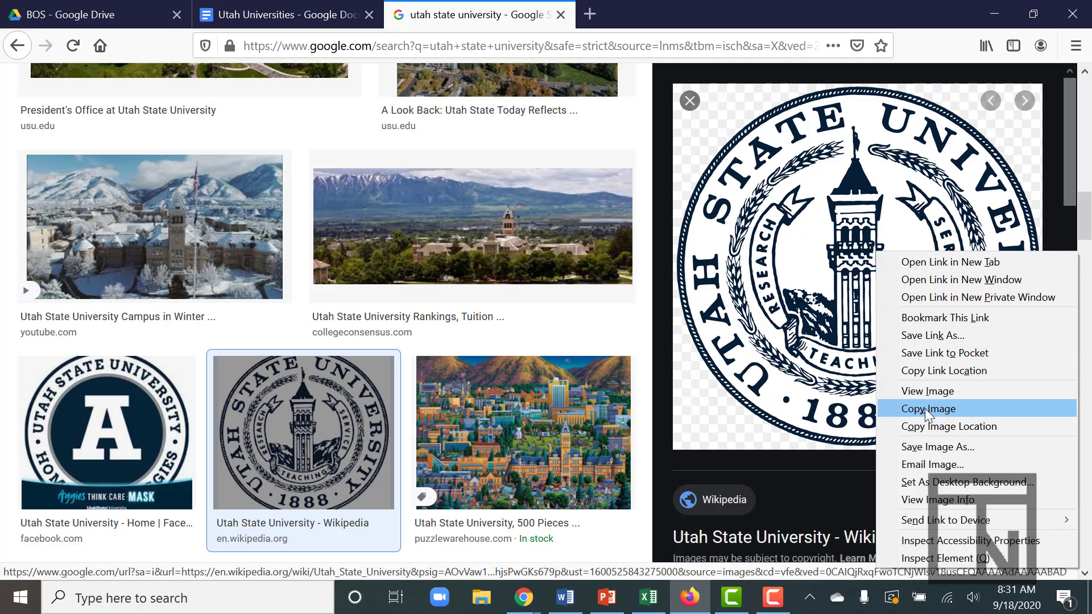
click(955, 408)
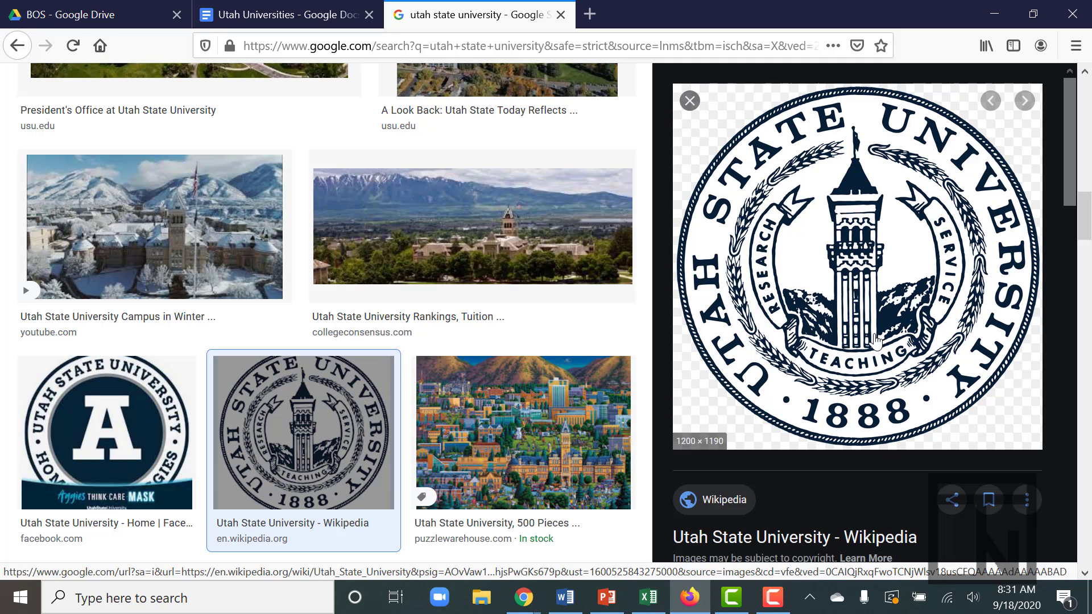
Switch to the Utah Universities document and paste the copied seal image into Utah State University's Logo cell.
click(310, 18)
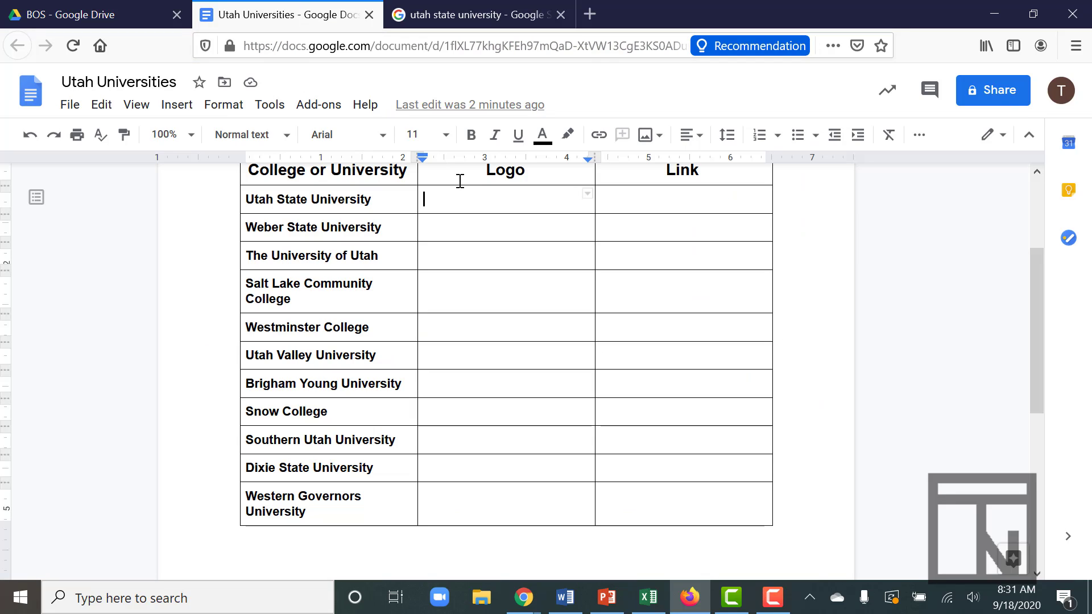
right_click(497, 199)
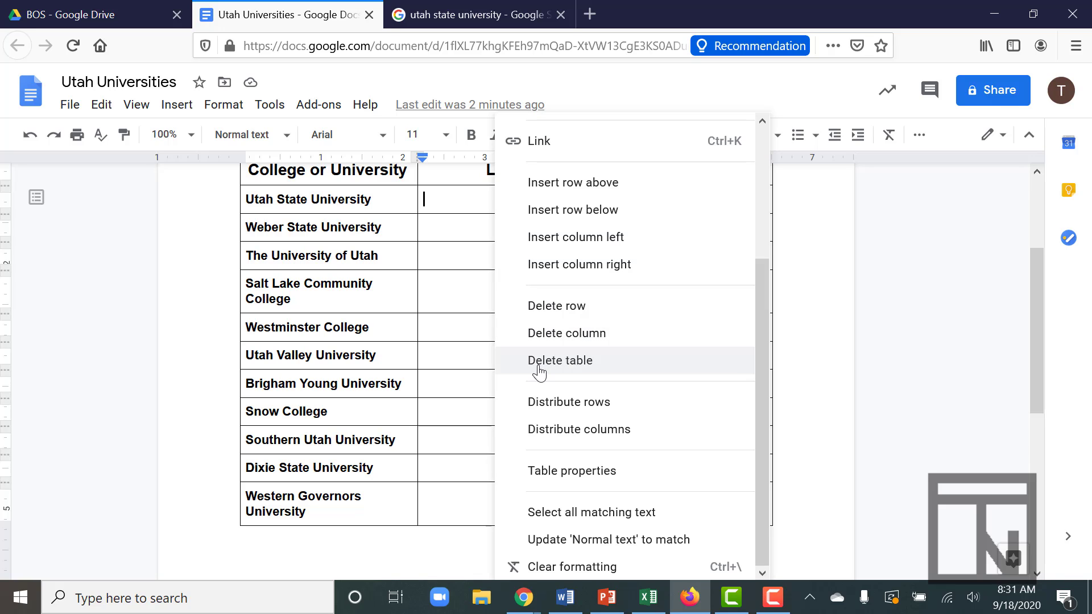
scroll(534, 370, up, 3)
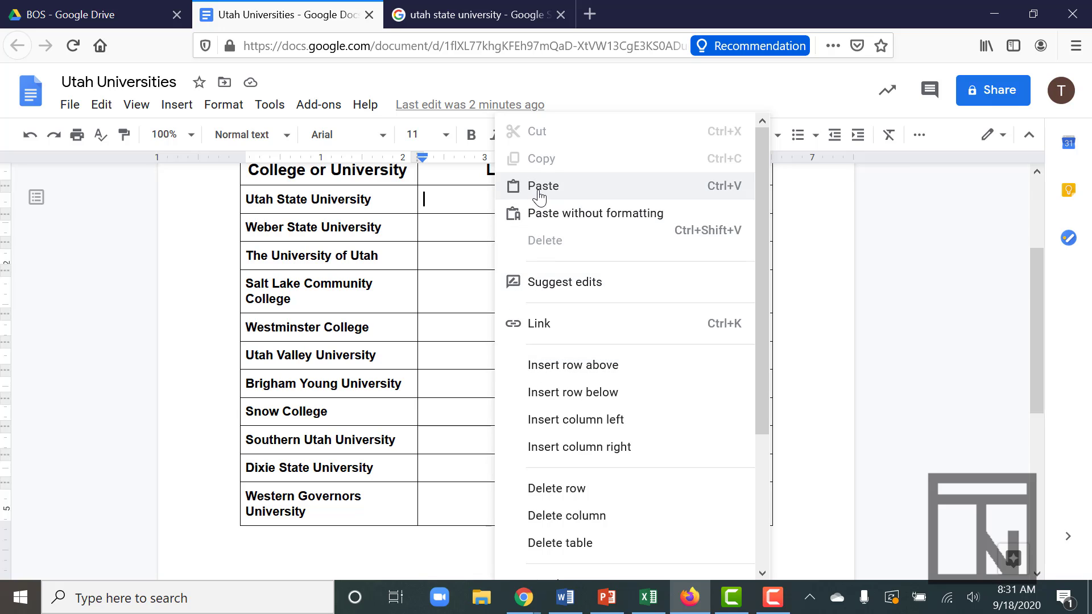
click(573, 194)
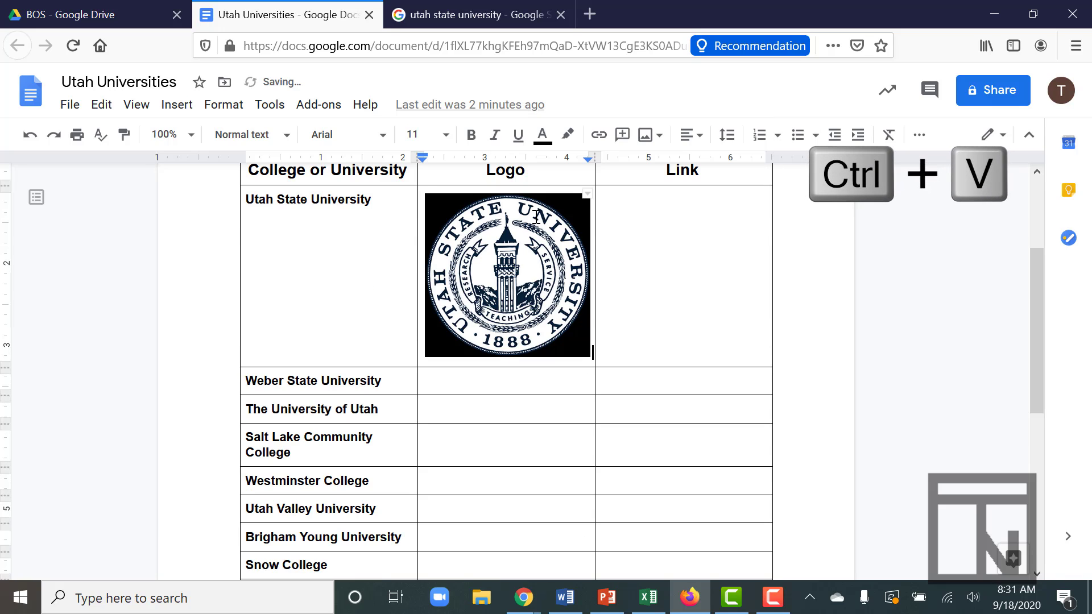
click(375, 273)
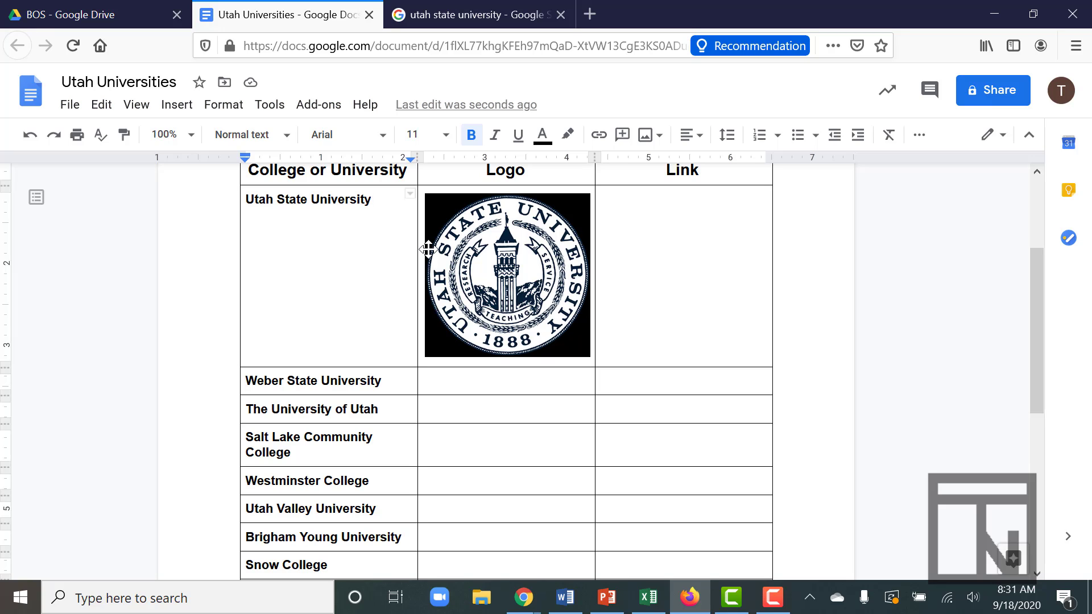
Place the cursor in Utah State University's Link cell, and copy the address of the university's official website found through Google's web results.
click(649, 242)
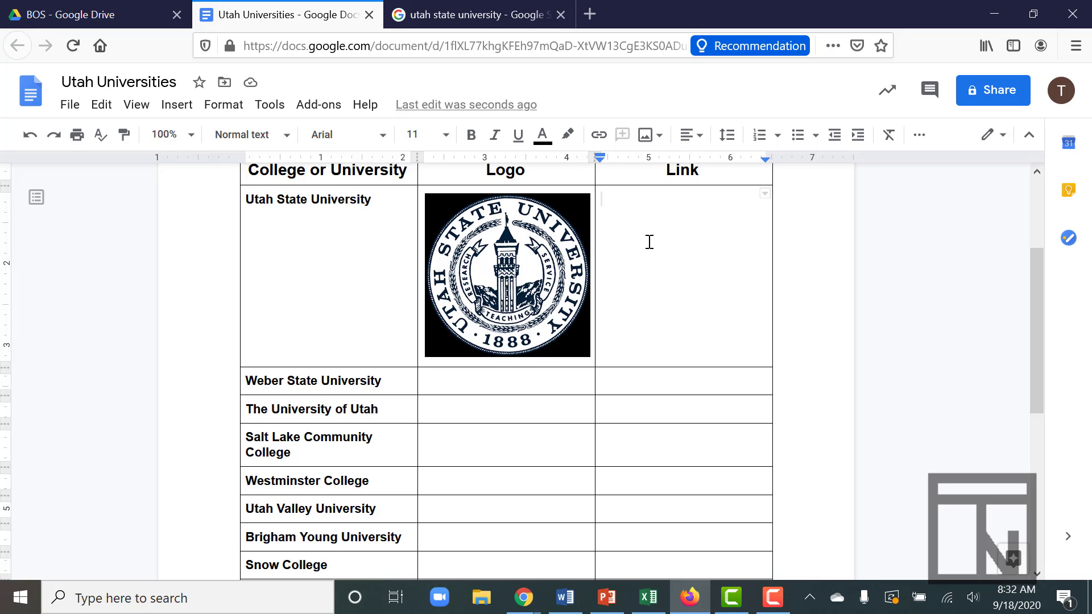
click(485, 14)
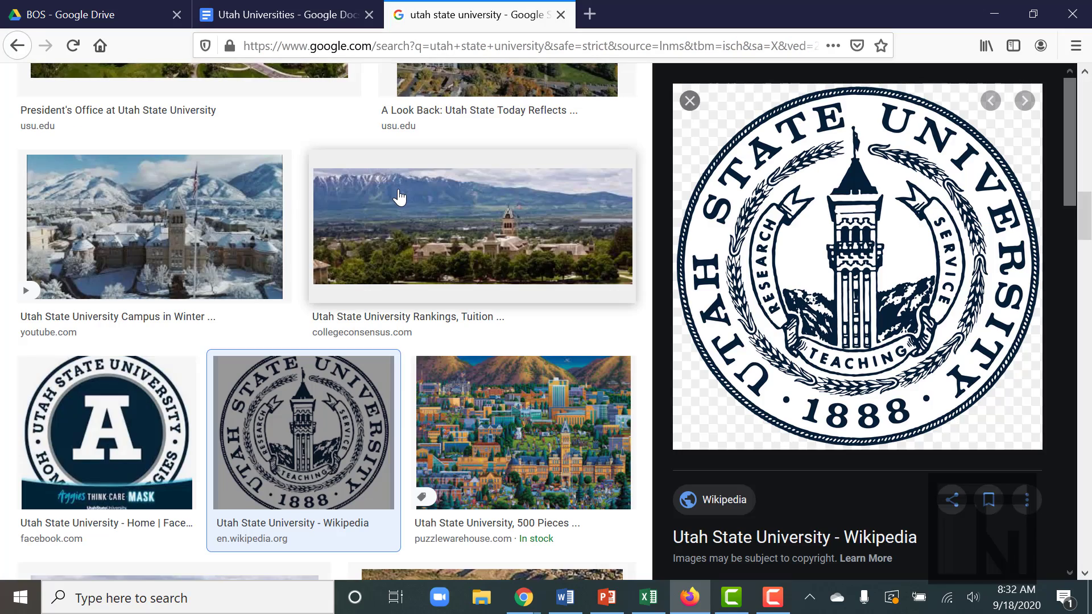
scroll(398, 197, up, 10)
mouse_move(153, 118)
mouse_down()
mouse_move(181, 154)
mouse_move(168, 113)
mouse_up()
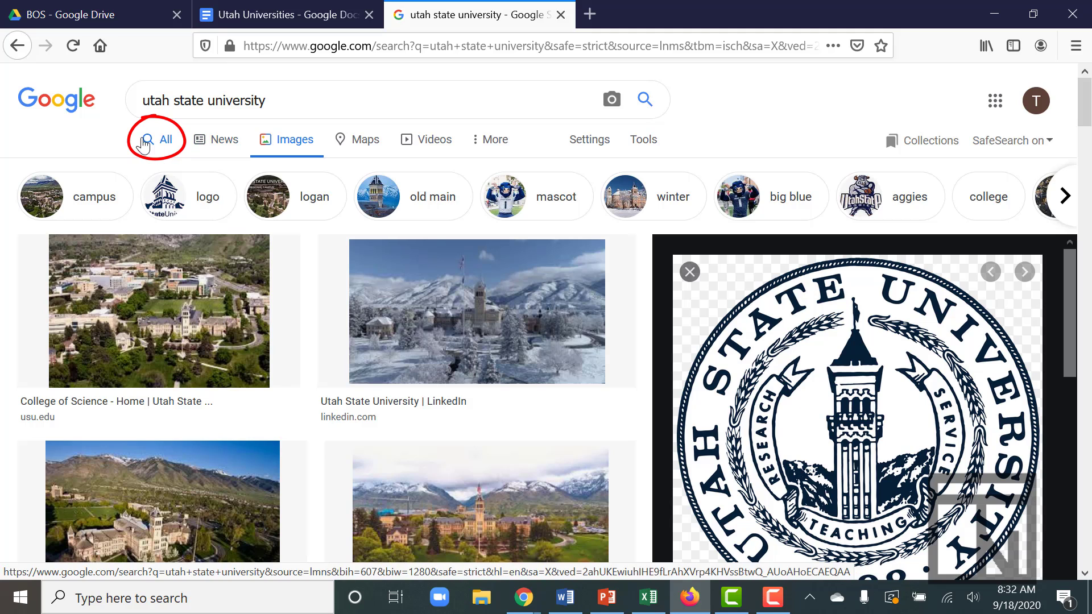
click(163, 139)
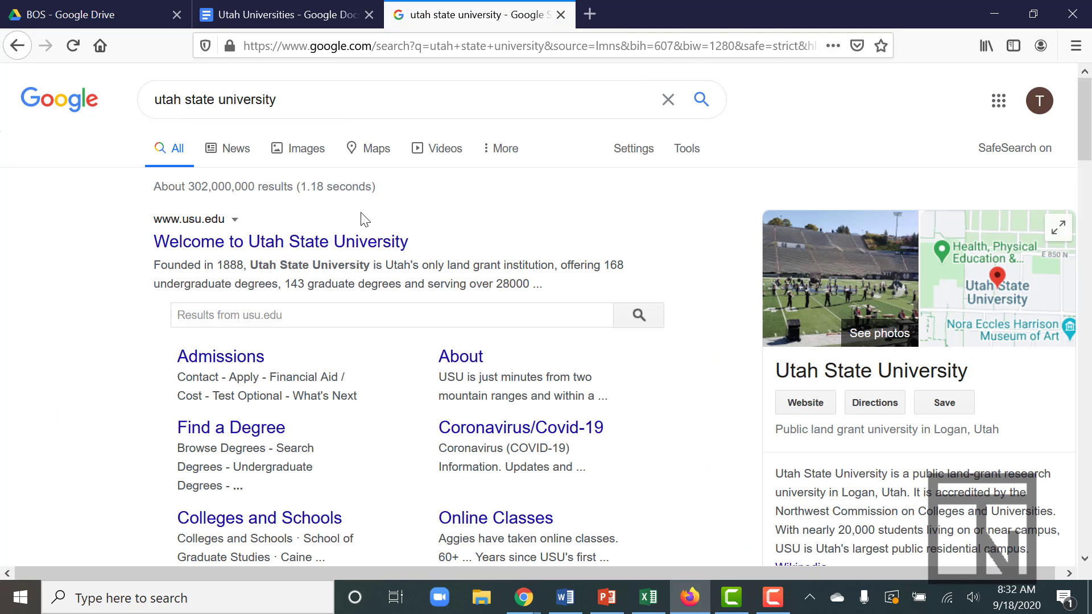
scroll(365, 220, down, 6)
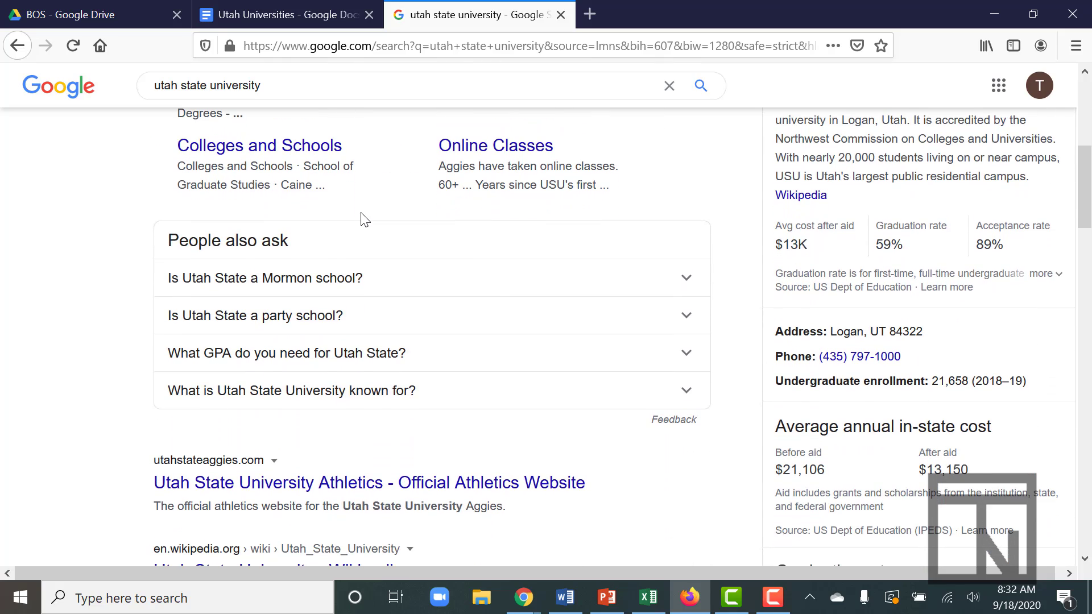
scroll(365, 220, up, 6)
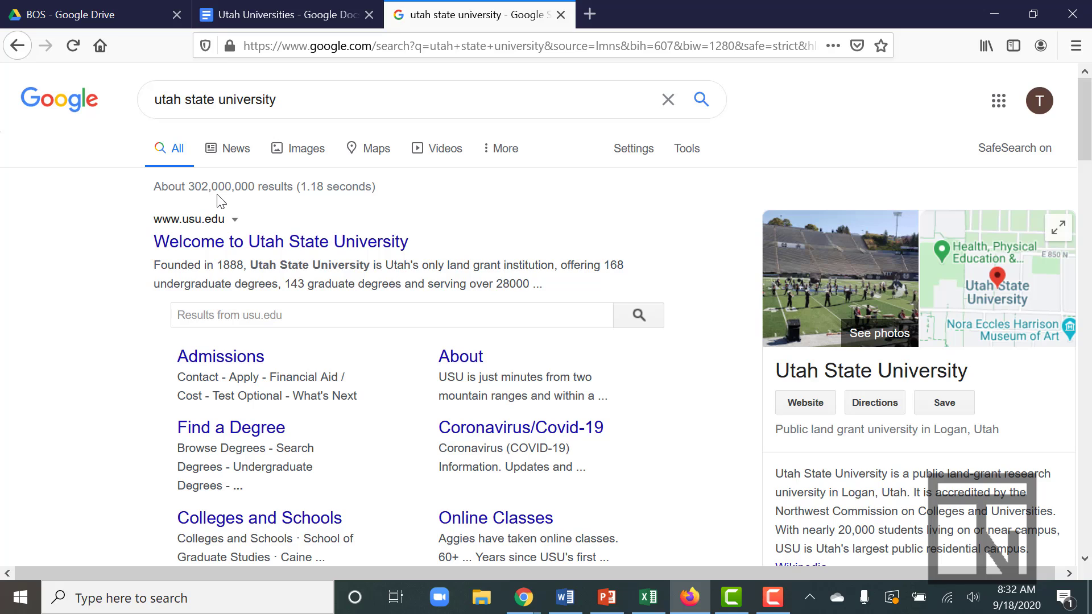
click(255, 258)
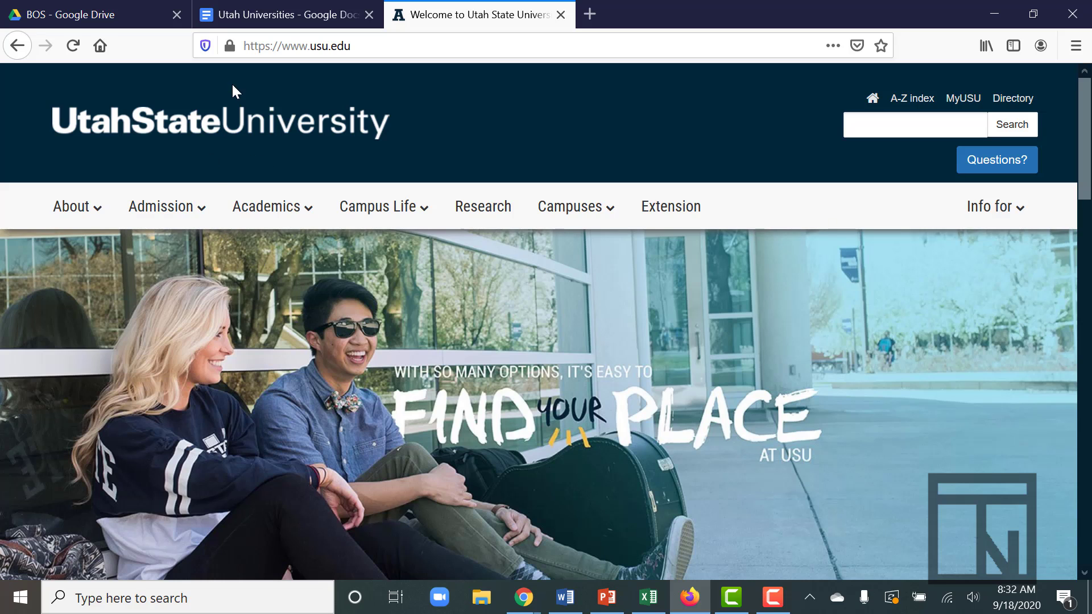
click(362, 46)
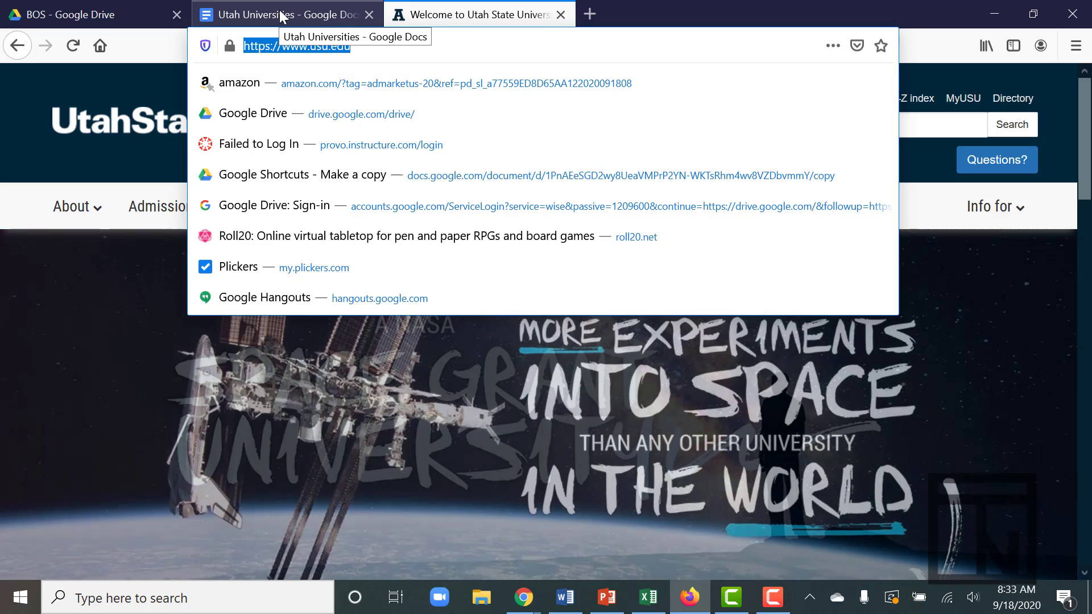
click(280, 15)
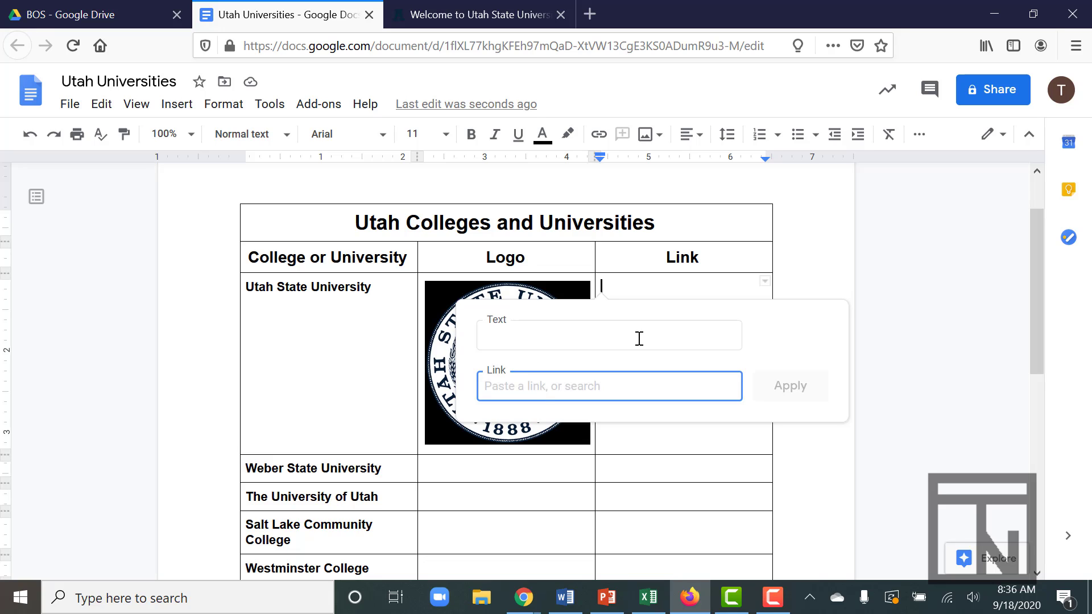
click(640, 338)
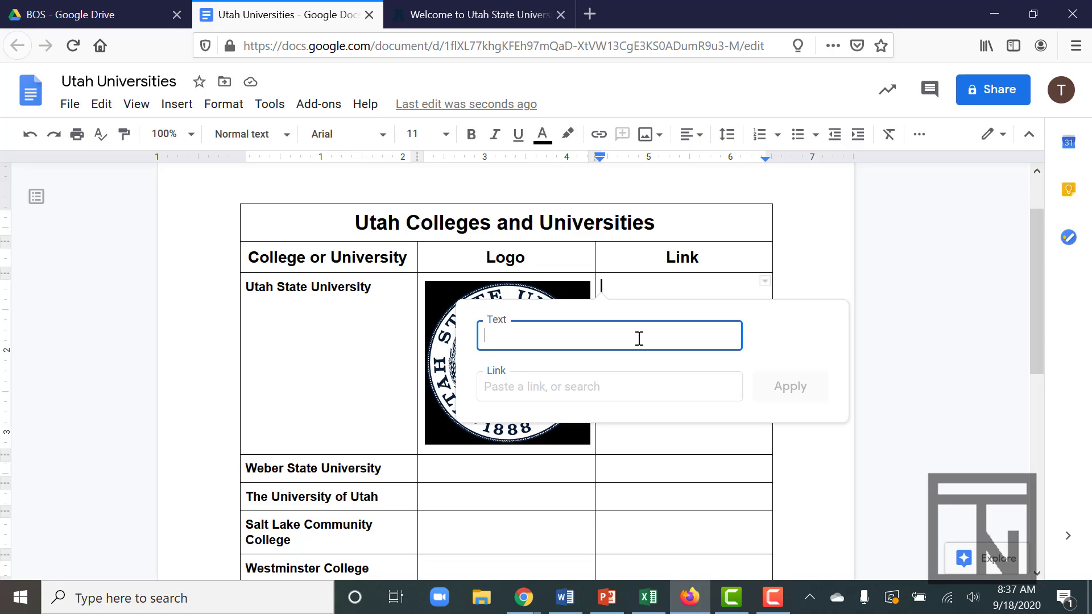
text(Utah State Univeristy)
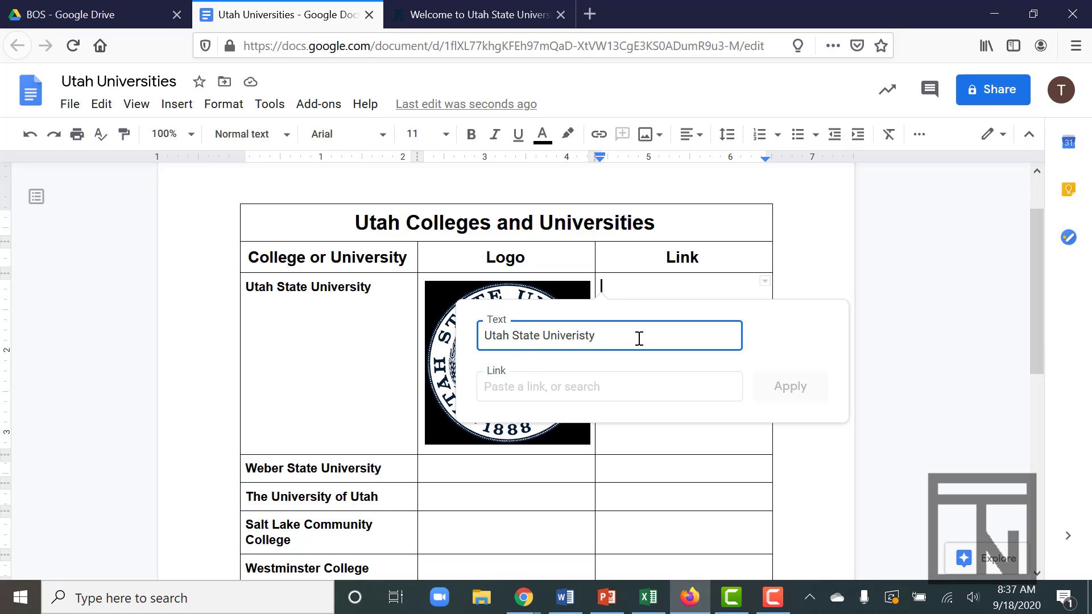
key(BackSpace)
key(BackSpace)
key(BackSpace)
key(BackSpace)
text(sity Website)
click(609, 385)
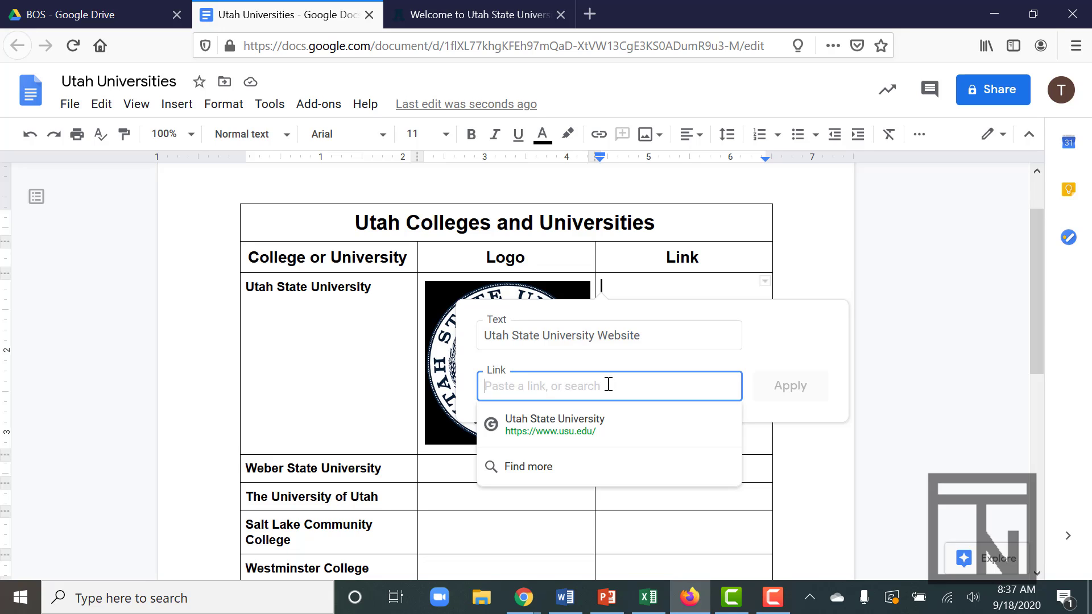
text(https://www.usu.edu/)
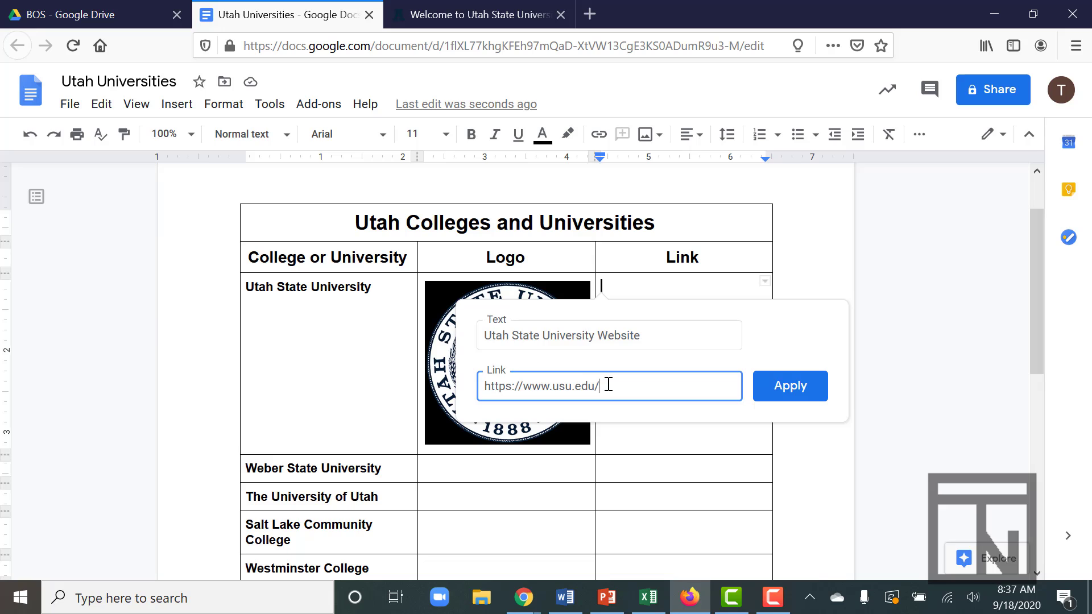
click(774, 390)
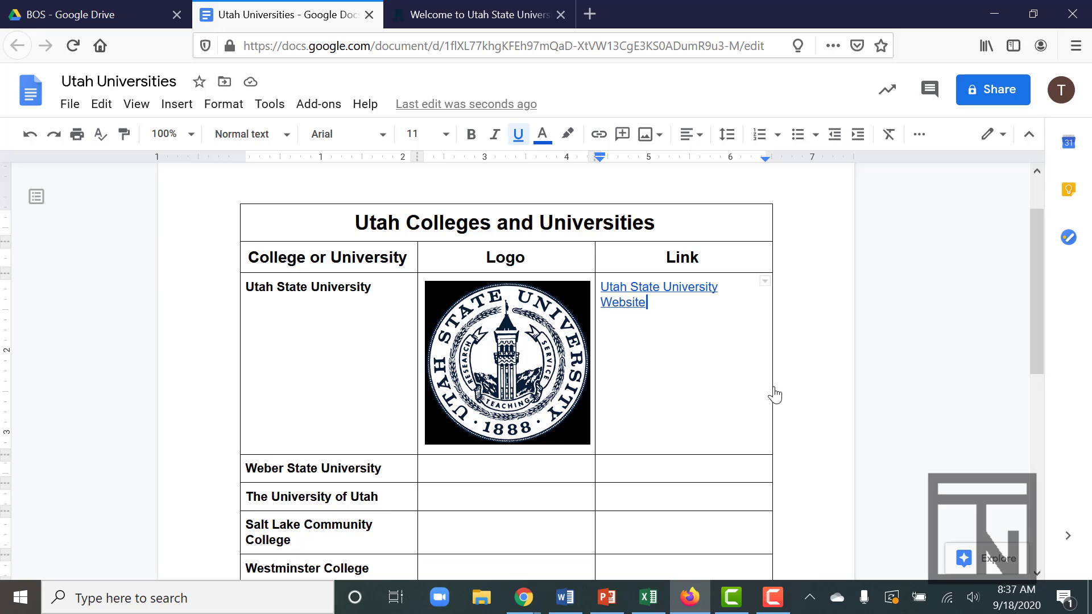
Test the Utah State University Website link by opening it, and close both university website tabs.
click(634, 291)
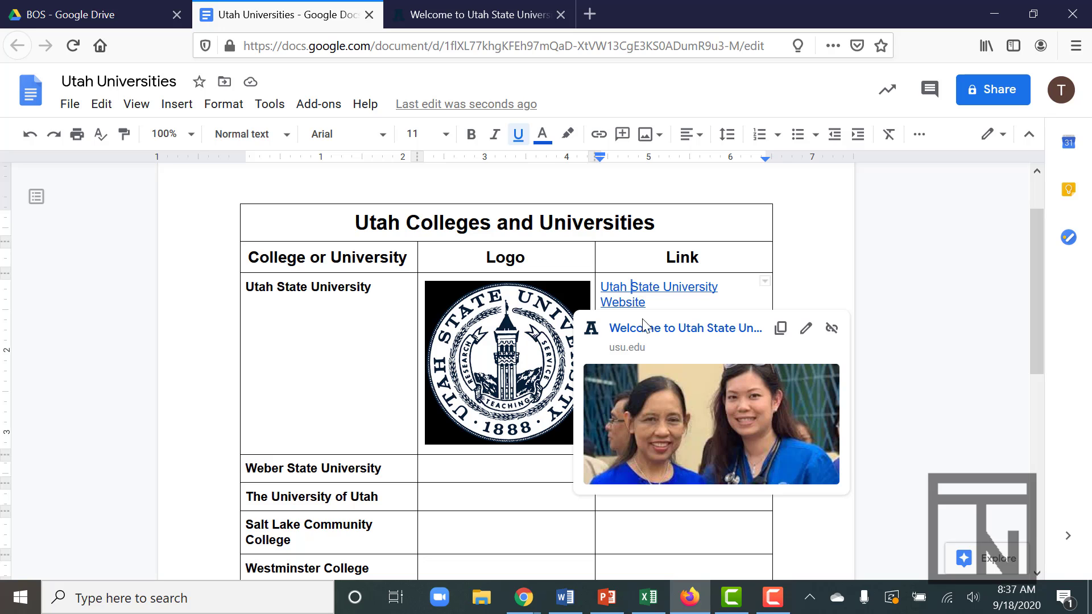
click(663, 330)
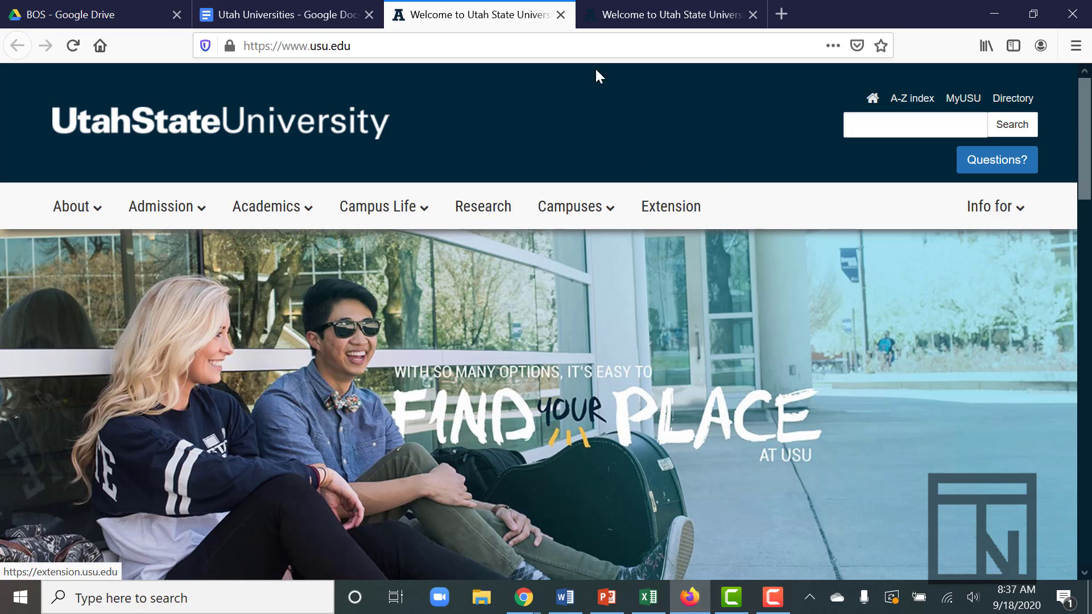
click(560, 14)
click(561, 14)
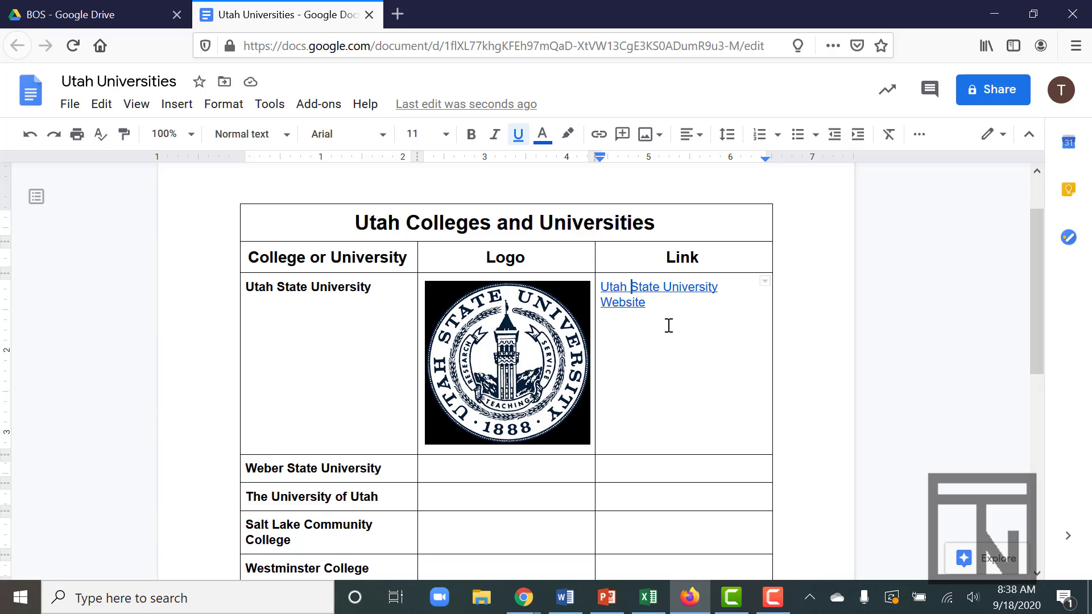
Add a page footer reading "Schools are listed in order from the northernmost school to the southernmost school.".
scroll(669, 325, down, 5)
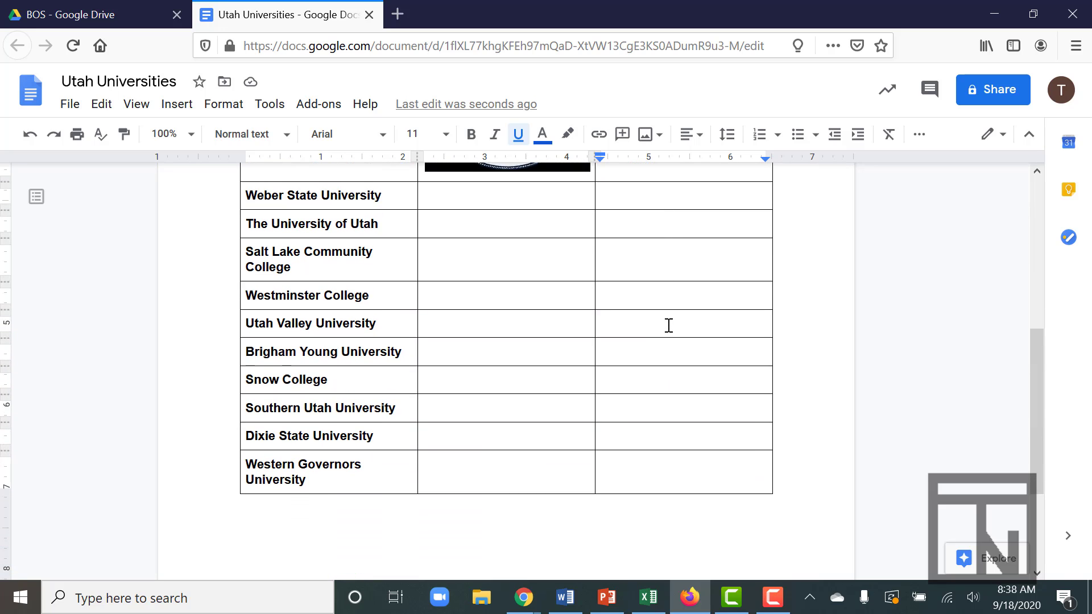
scroll(669, 326, up, 1)
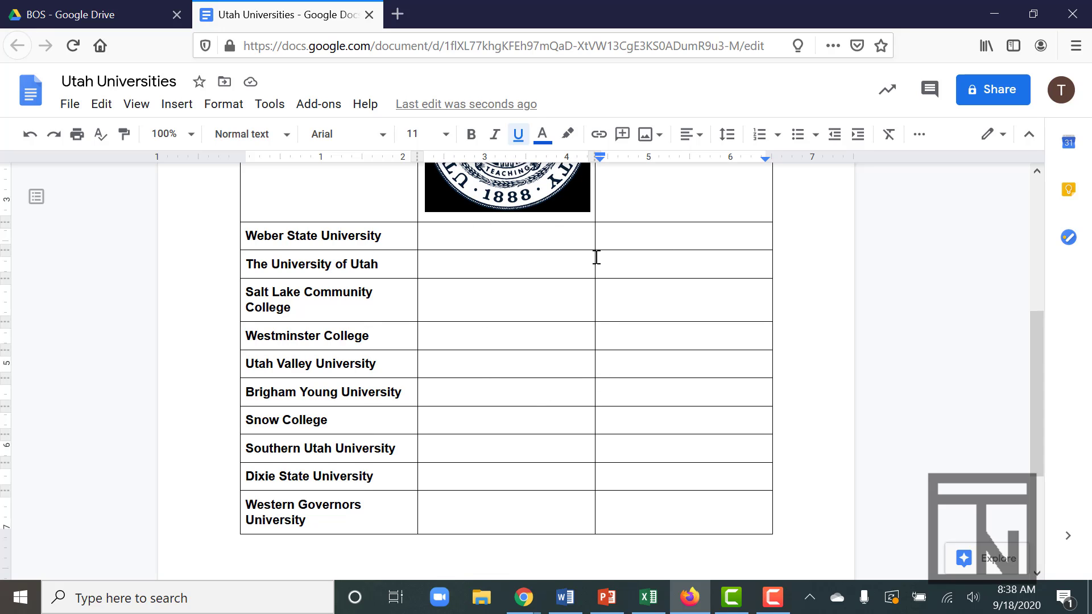
scroll(524, 336, down, 3)
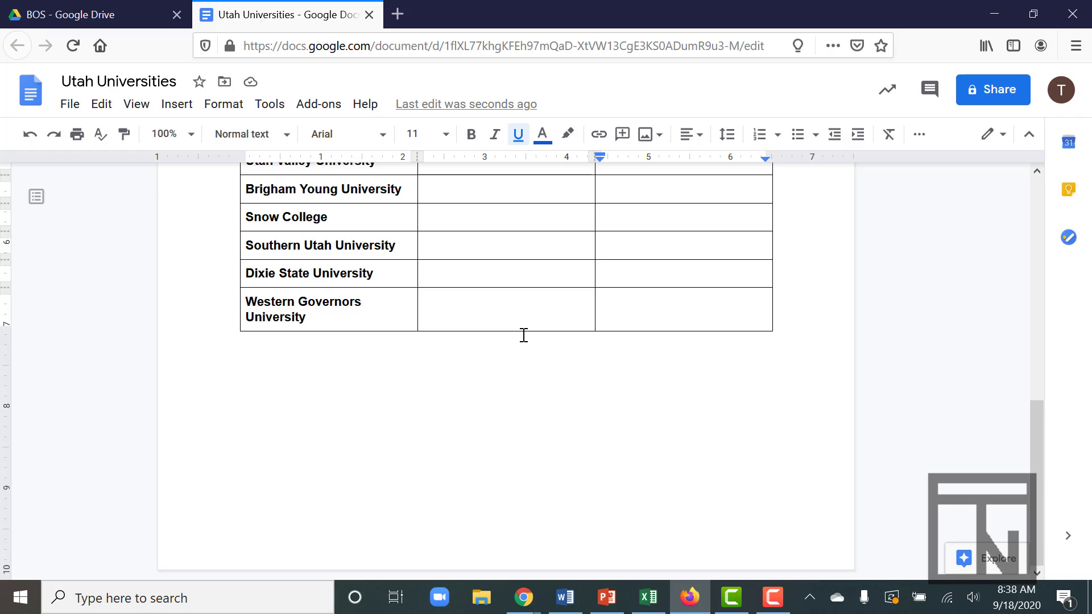
scroll(524, 336, up, 10)
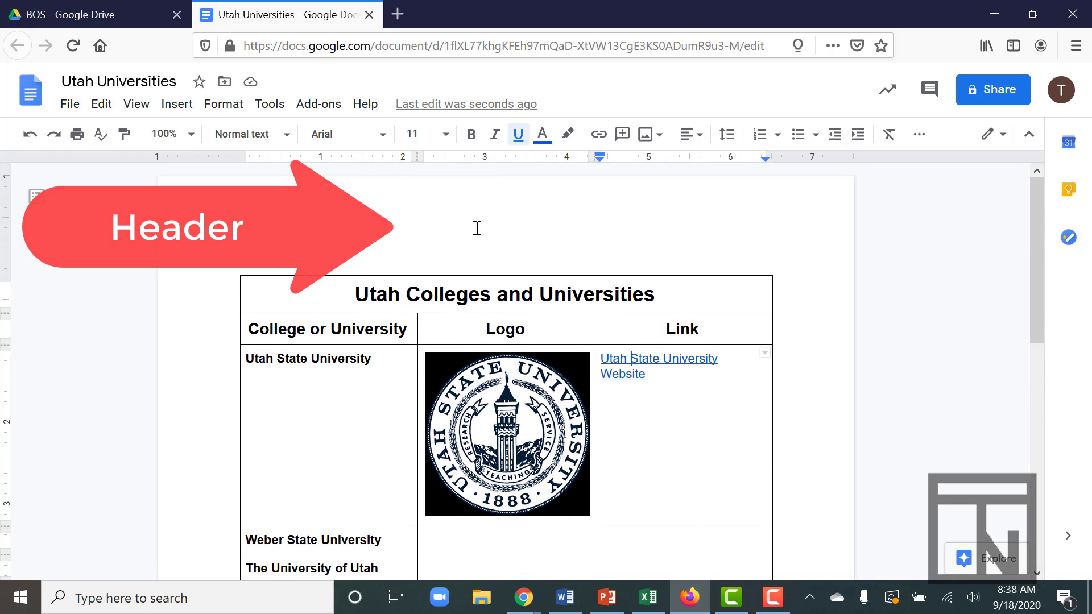
scroll(476, 233, down, 8)
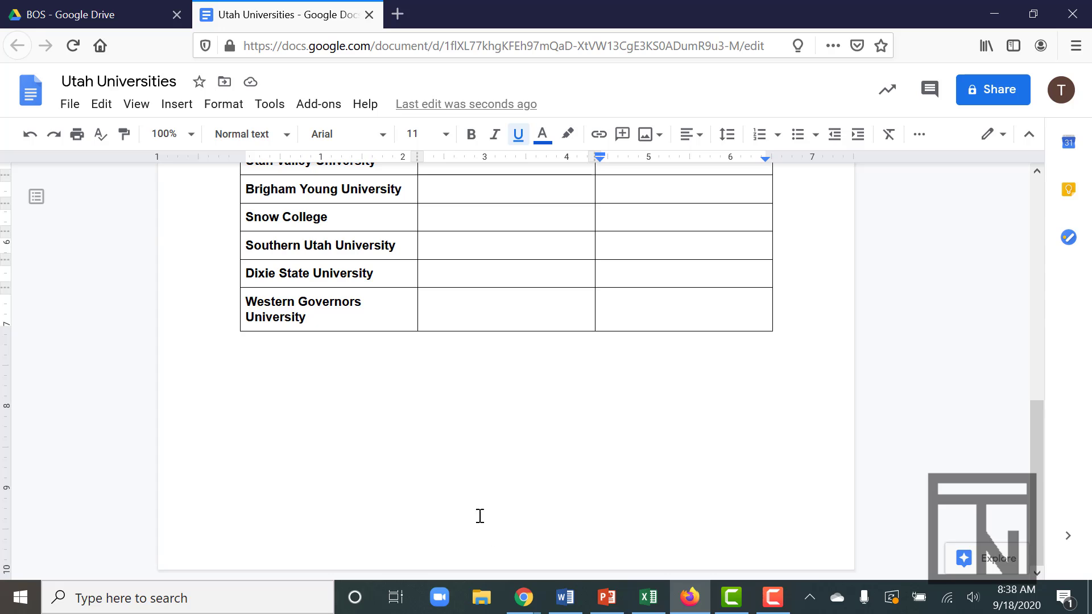
double_click(450, 549)
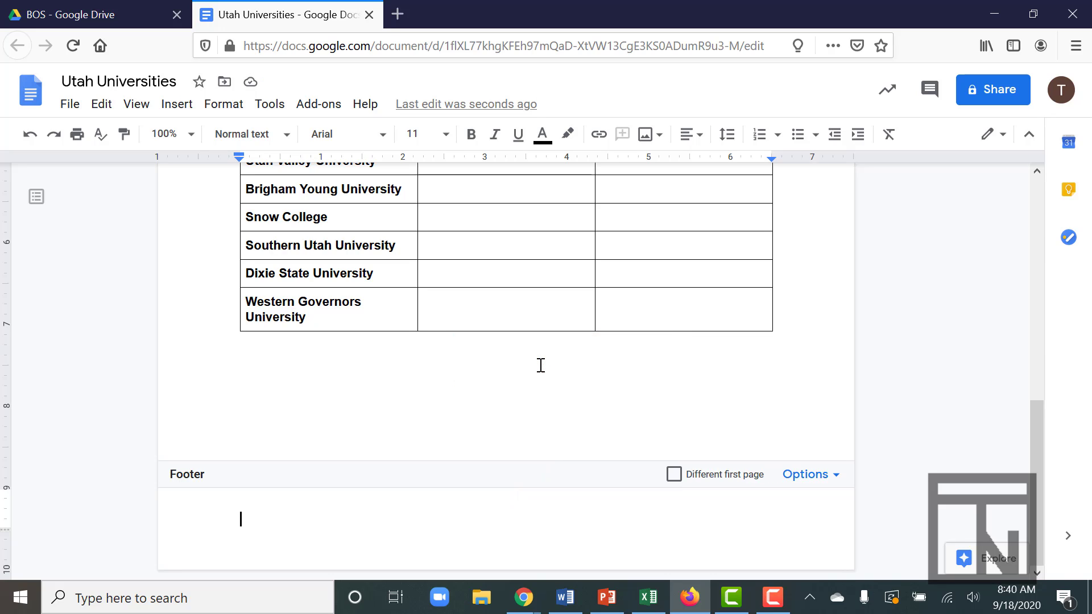
text(Scho)
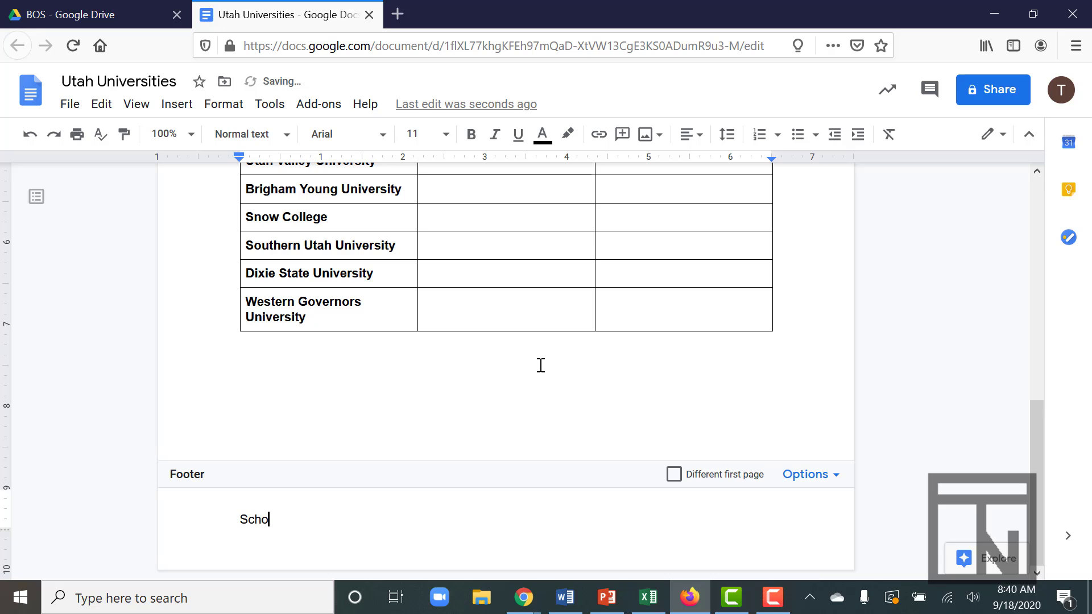
text(ols are listed in order from)
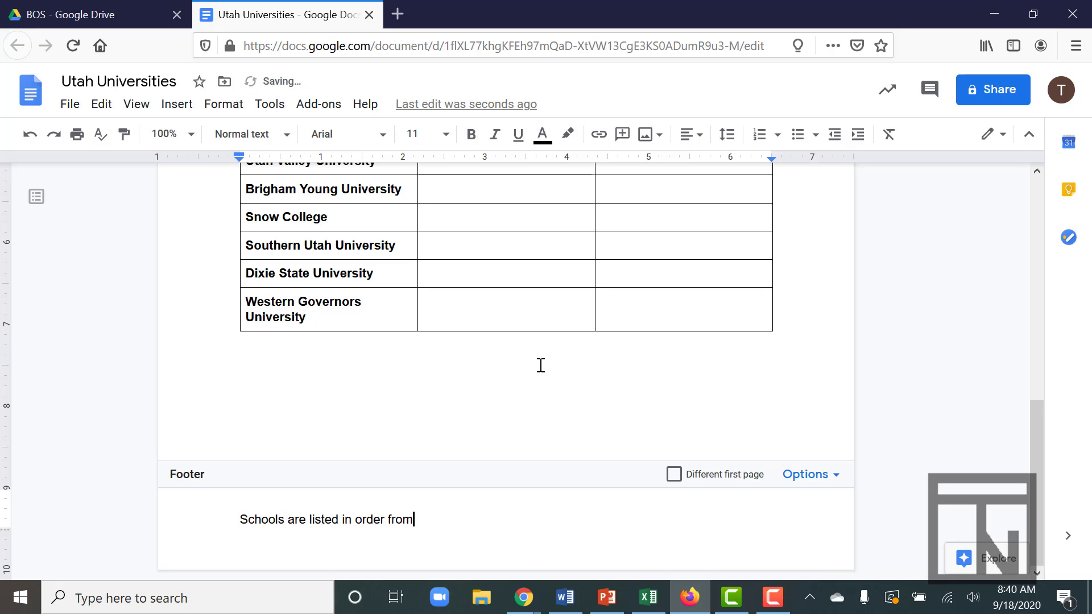
text( teh northernmo)
key(BackSpace)
key(BackSpace)
key(BackSpace)
key(BackSpace)
key(BackSpace)
key(BackSpace)
key(BackSpace)
key(BackSpace)
key(BackSpace)
key(BackSpace)
key(BackSpace)
key(BackSpace)
key(BackSpace)
text(he nort)
text(hernmost school to the )
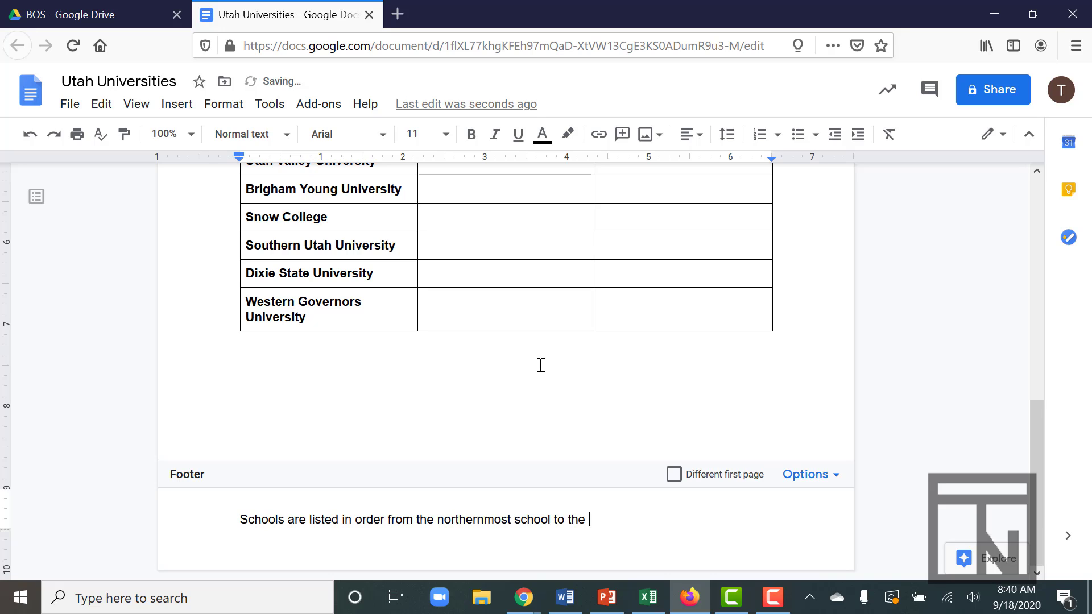
text(southernmost school.)
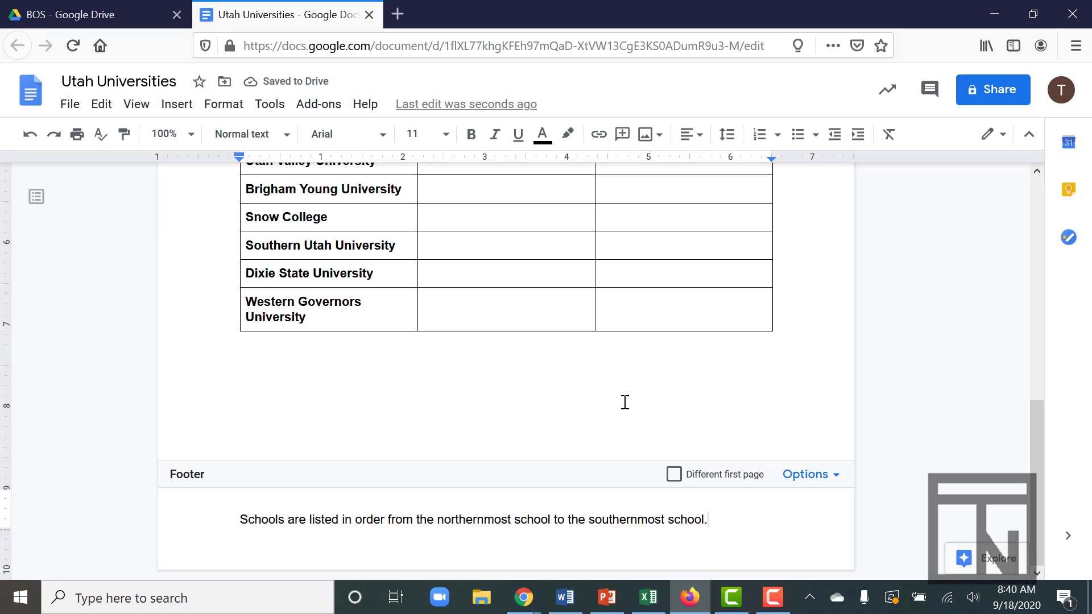
Center the footer sentence and return to the document body.
click(693, 136)
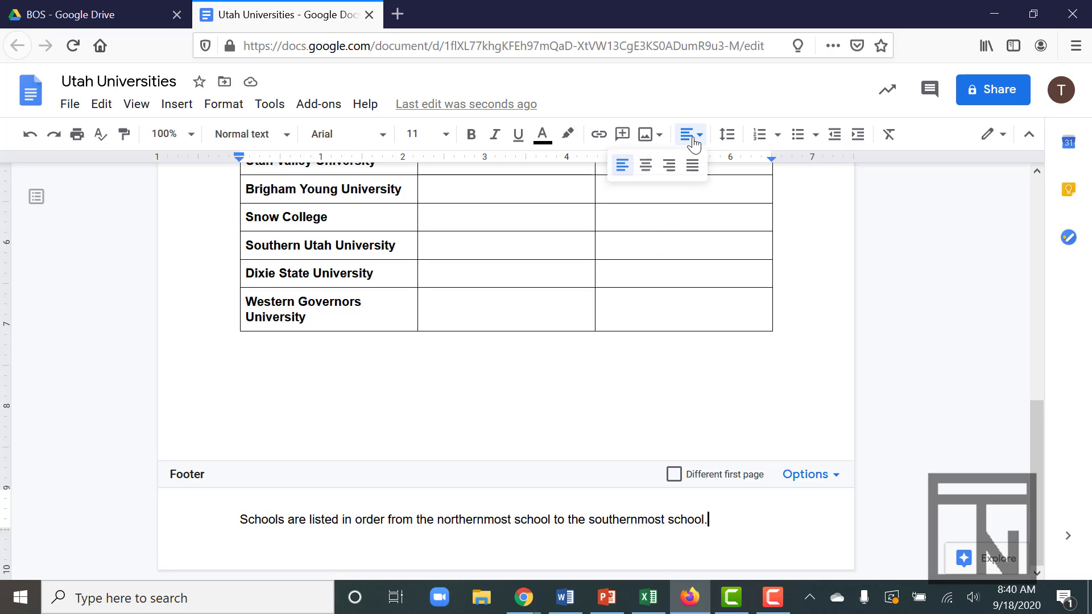
click(646, 170)
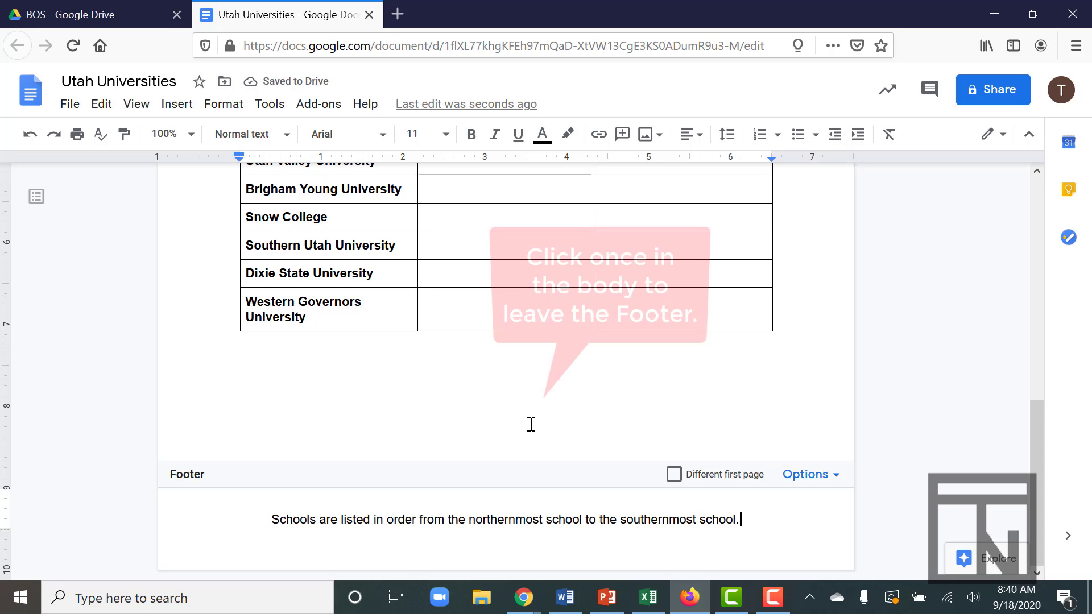
click(404, 385)
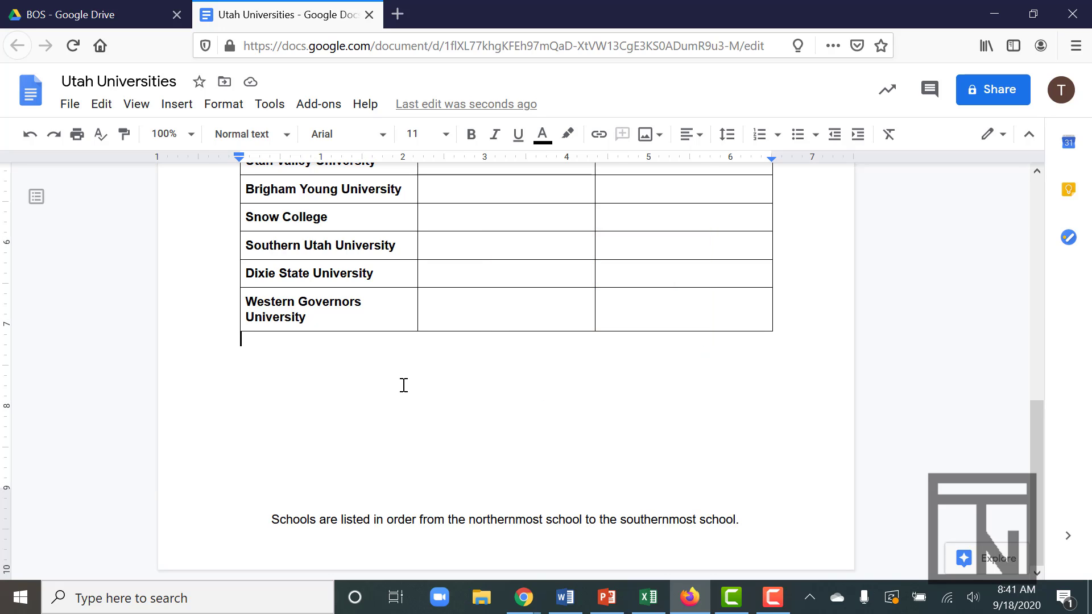
scroll(387, 425, up, 5)
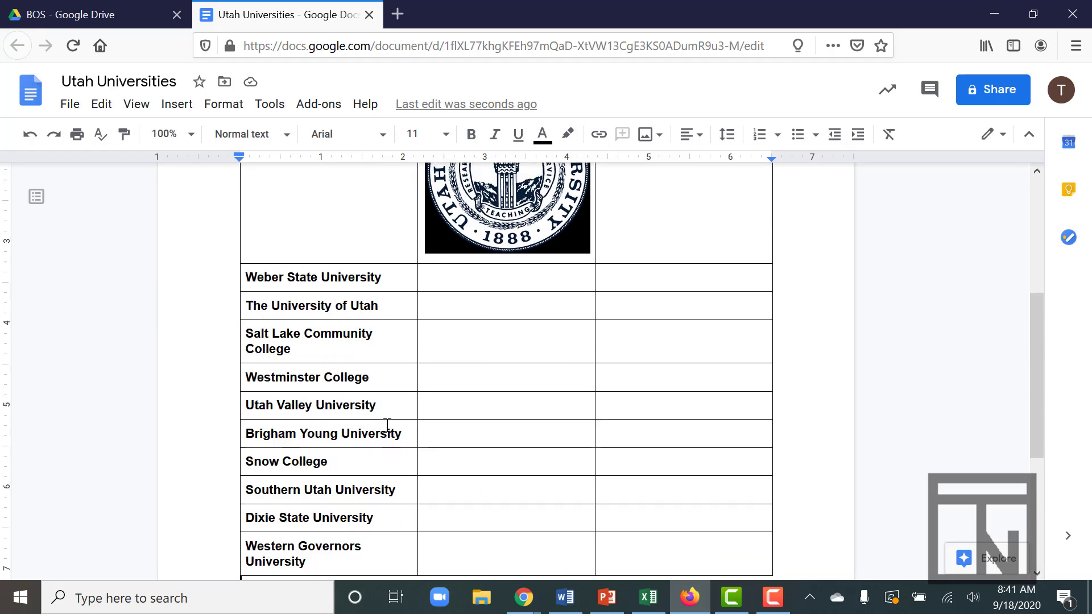
scroll(388, 426, up, 4)
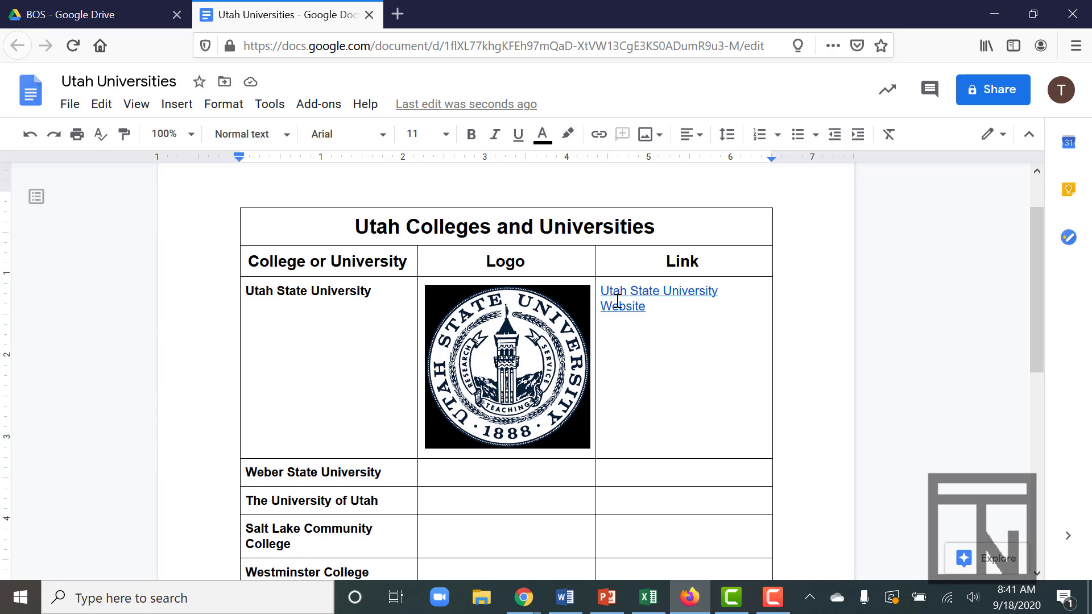
scroll(601, 388, down, 4)
scroll(600, 388, down, 2)
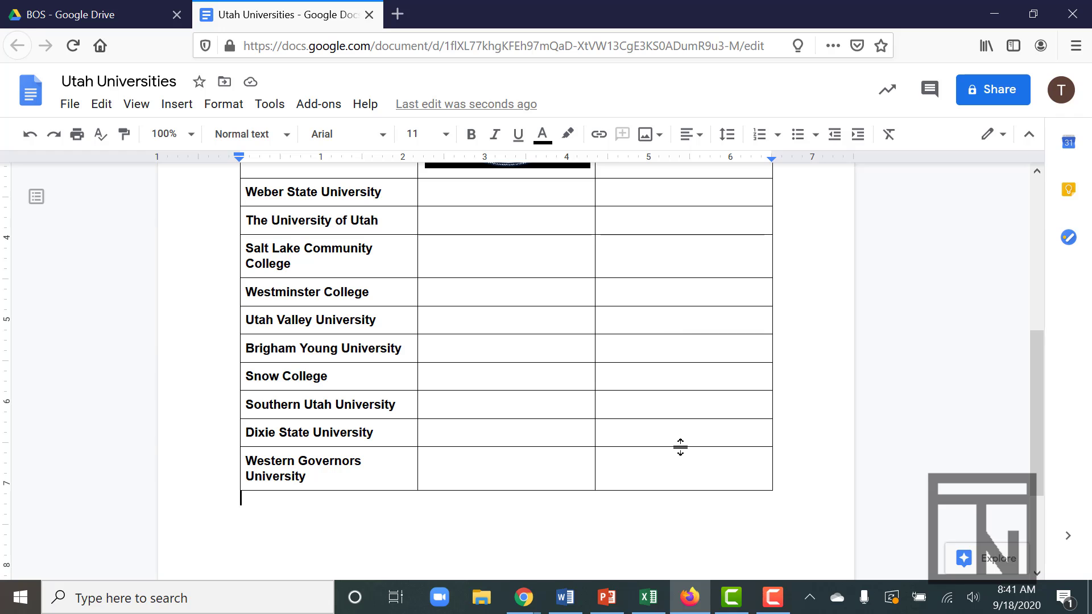
scroll(690, 465, down, 3)
scroll(691, 464, up, 7)
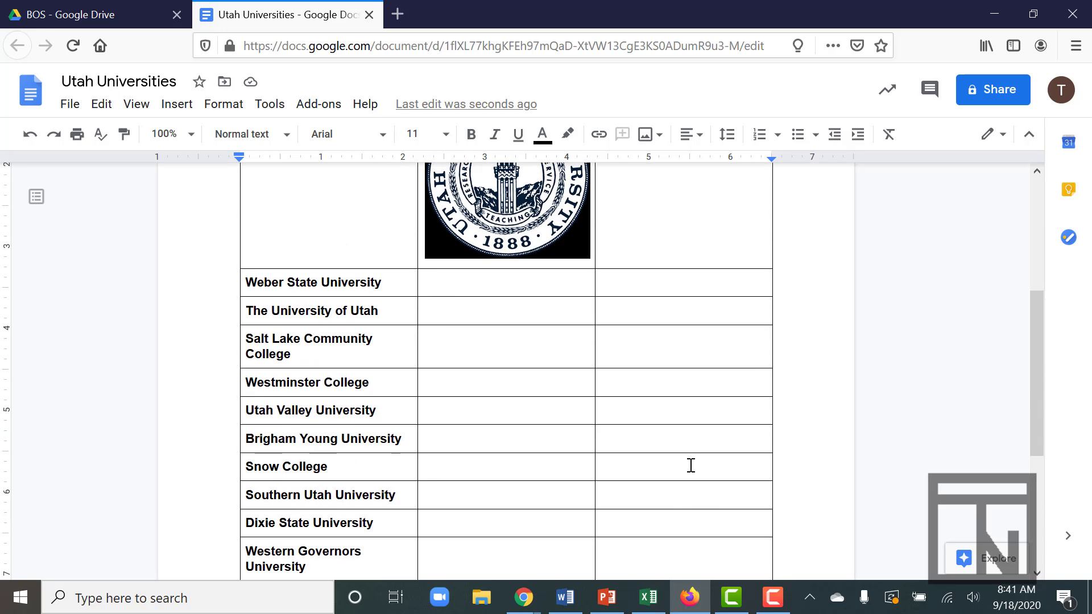